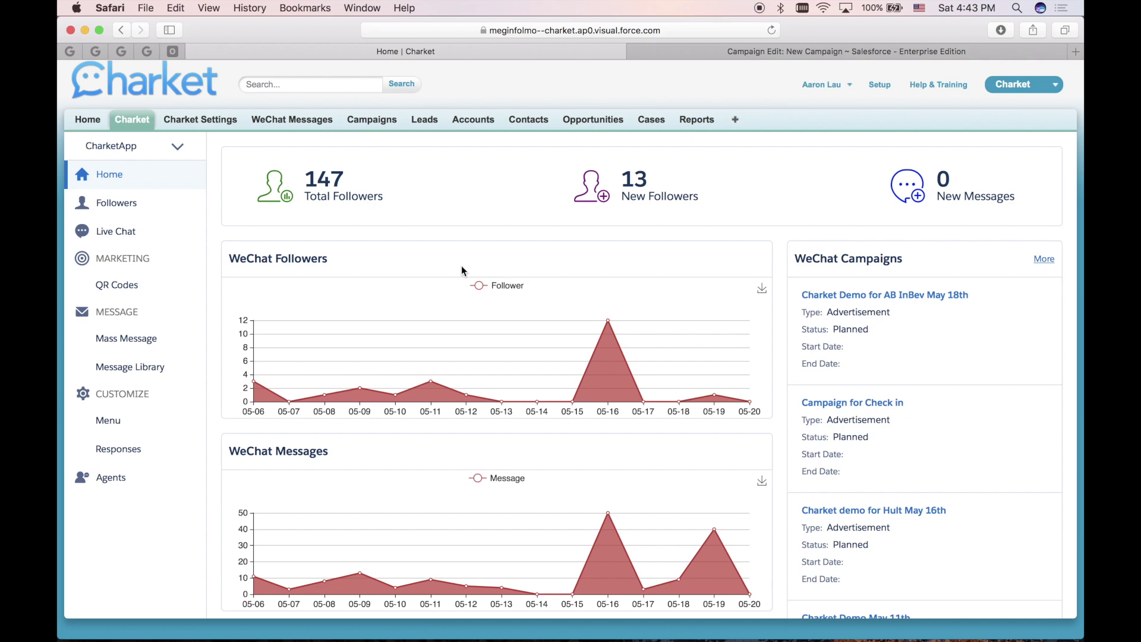
# Step: Review the Charket Demo for Version 1.14 campaign page, then return to the Charket home dashboard
pyautogui.click(793, 52)
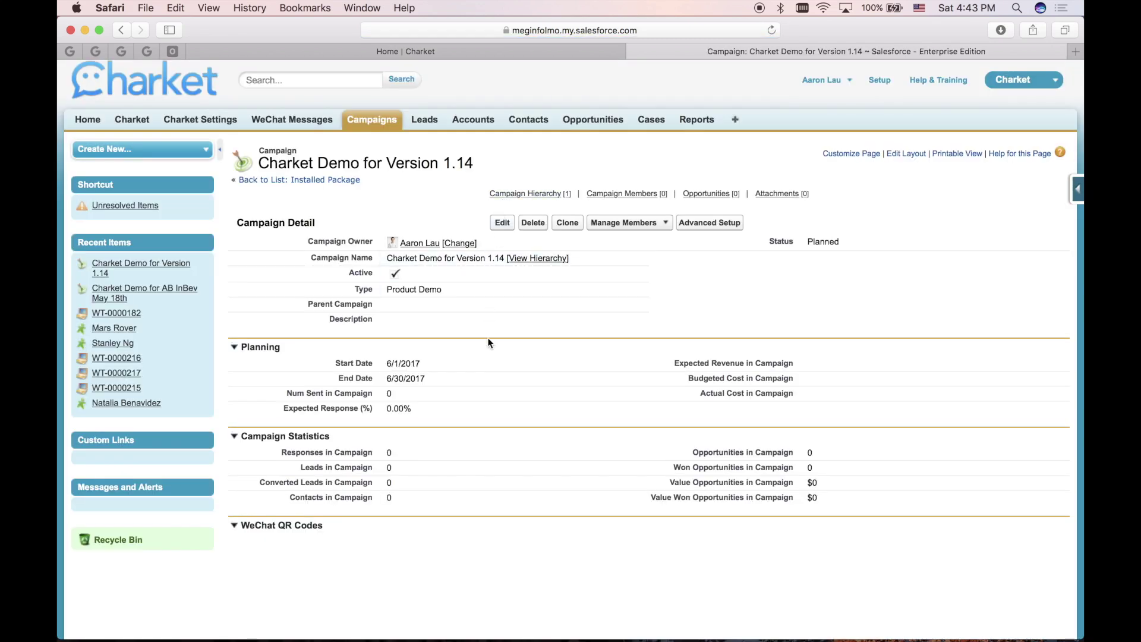
pyautogui.scroll(-5, 488, 340)
pyautogui.scroll(-1, 489, 343)
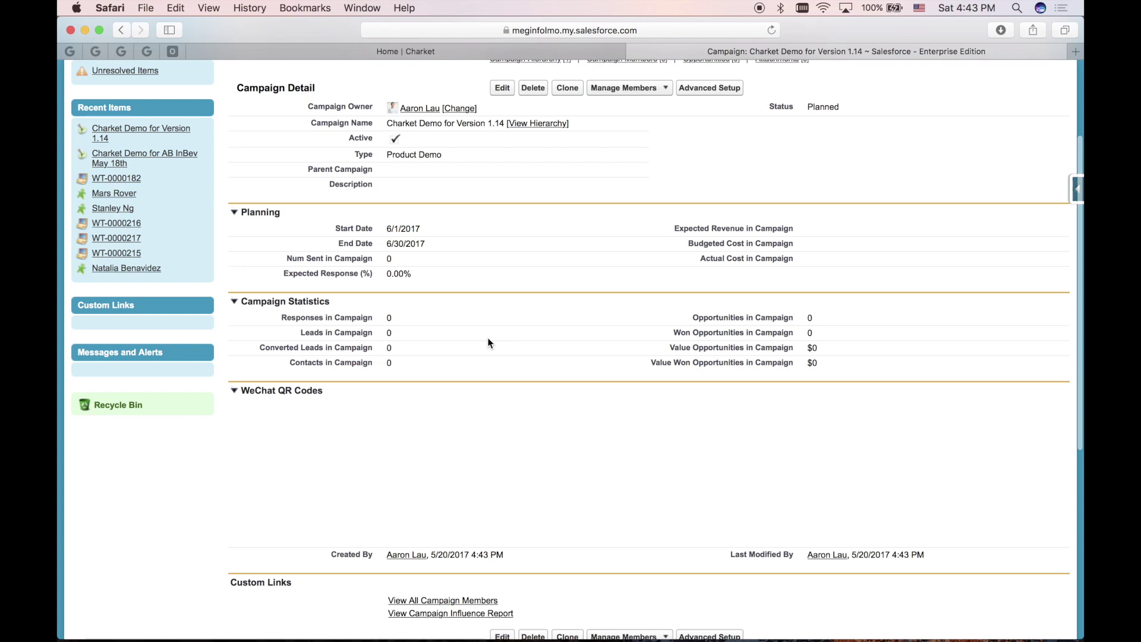
pyautogui.scroll(-1, 489, 342)
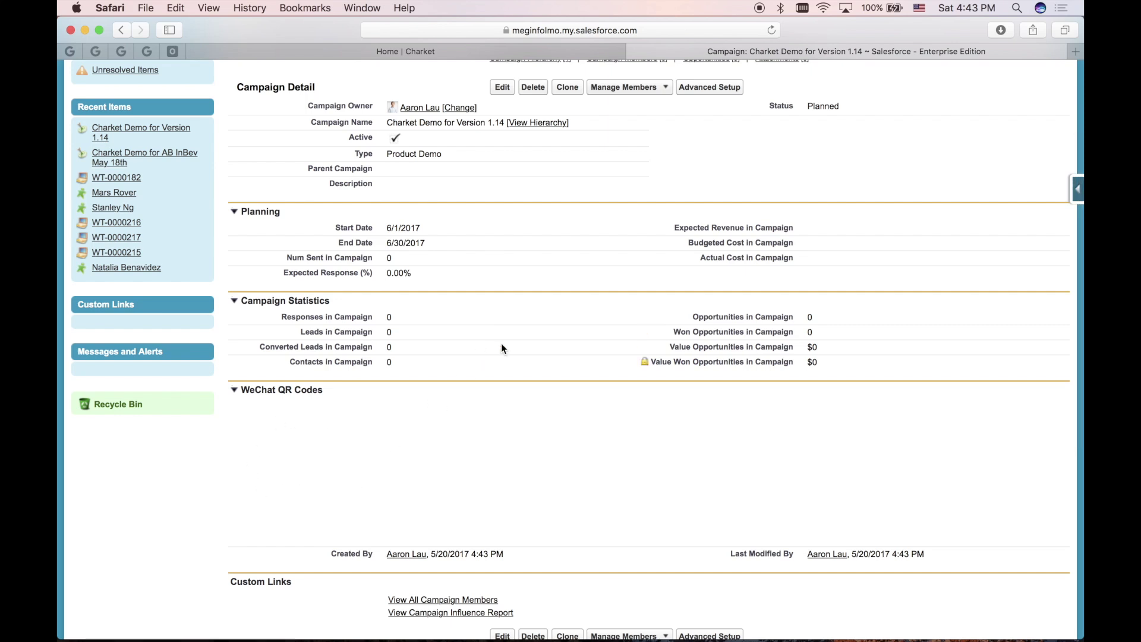
pyautogui.click(405, 54)
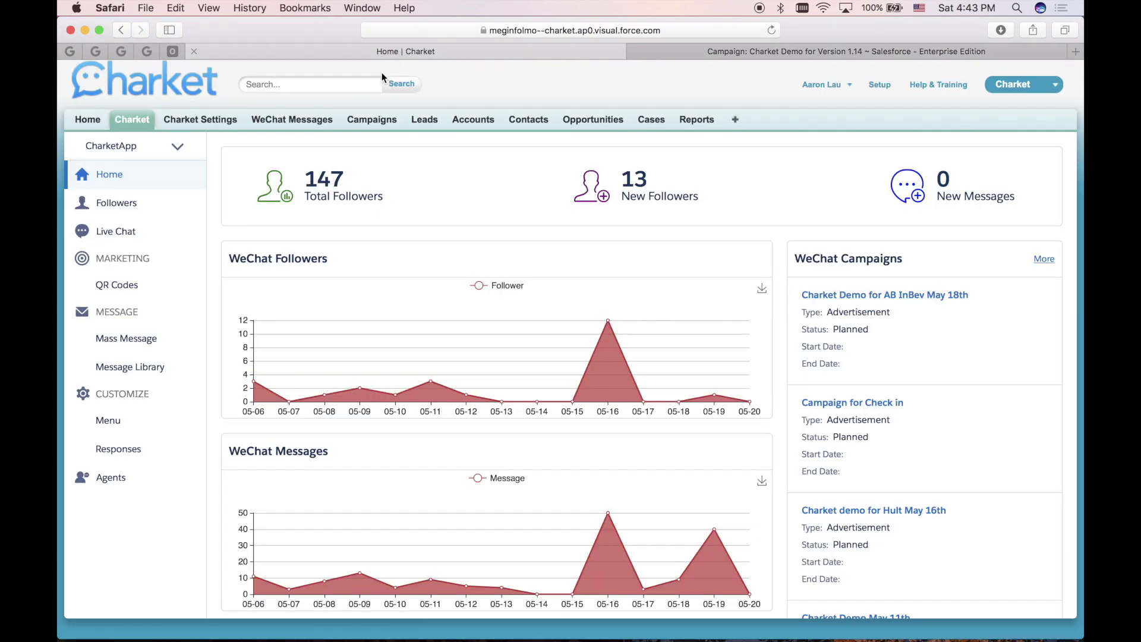
# Step: Go to QR Codes, show the 24 temporary codes, and start a new temporary QR code
pyautogui.click(119, 291)
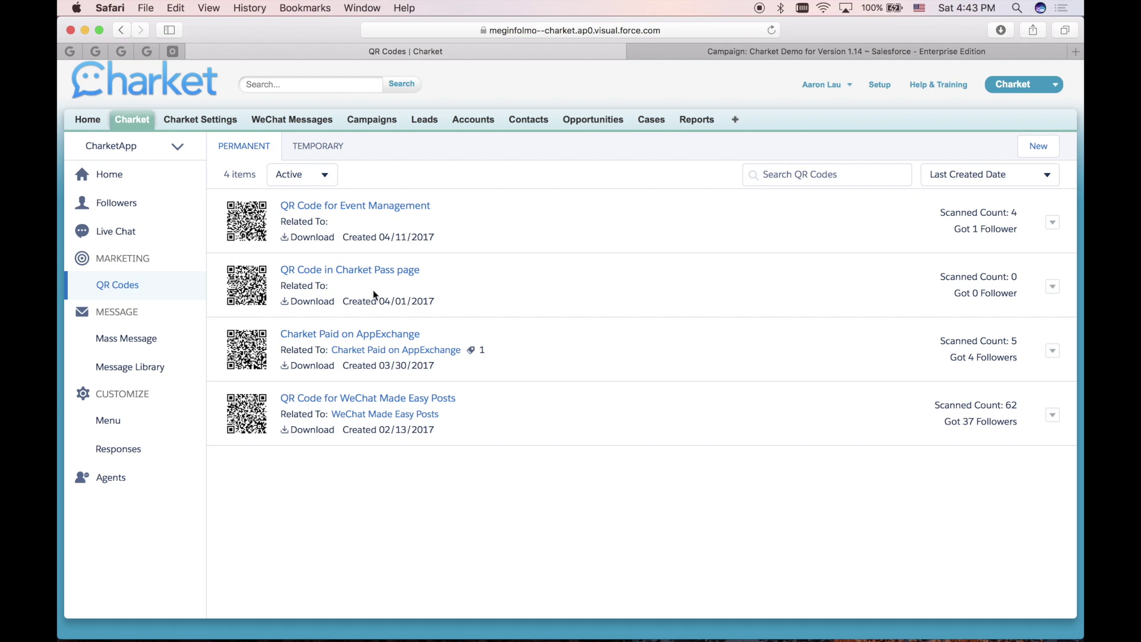
pyautogui.click(319, 151)
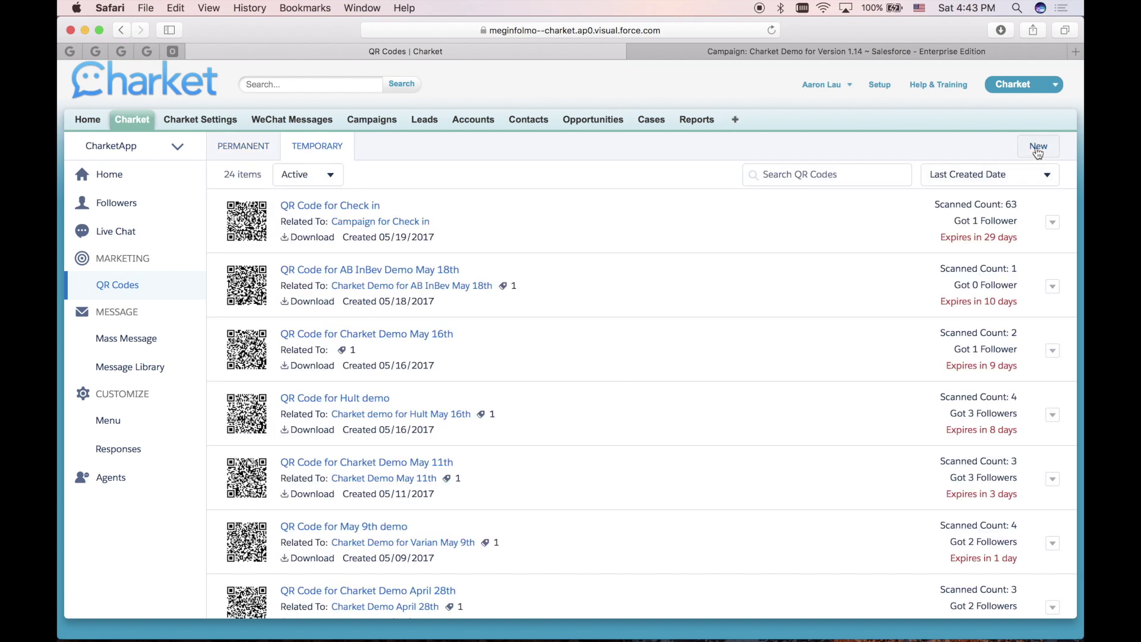
pyautogui.click(1038, 148)
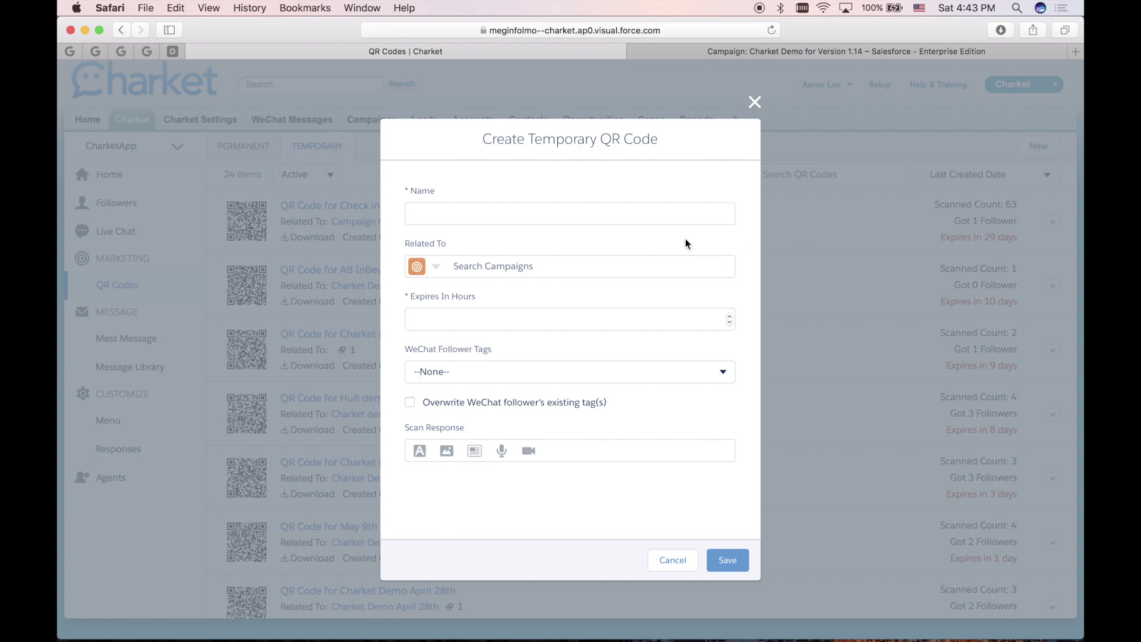
# Step: Name the QR code 'QR code for Charket demo v1.14' and relate it to the Charket Demo for Version 1.14 campaign
pyautogui.click(676, 217)
pyautogui.write('QR')
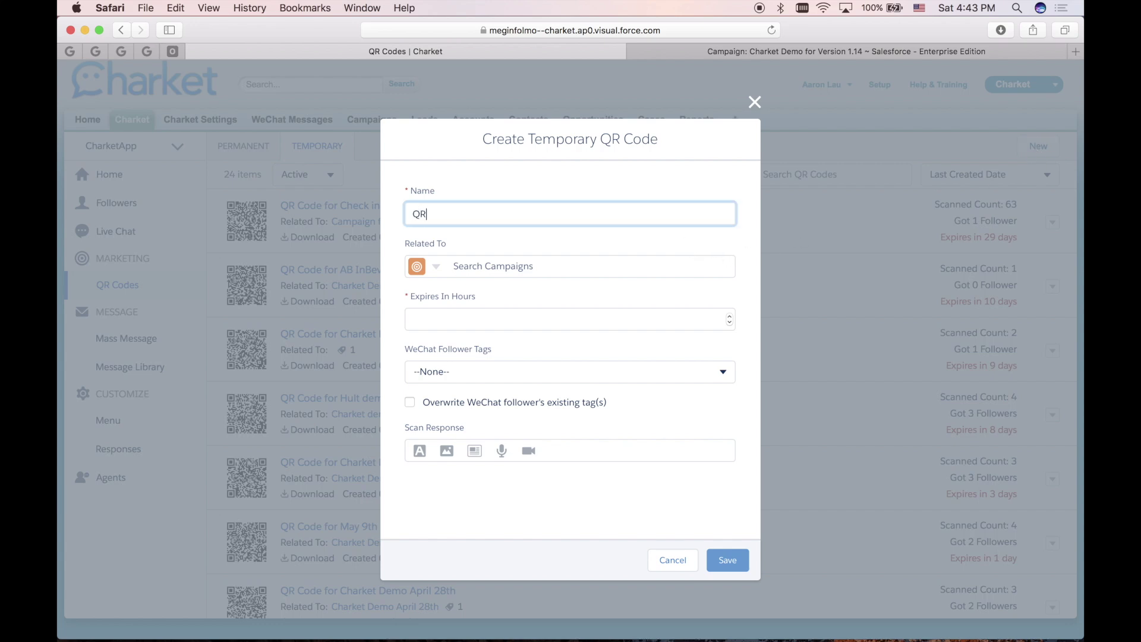
pyautogui.write(' code for Charket demo v1.14')
pyautogui.click(612, 271)
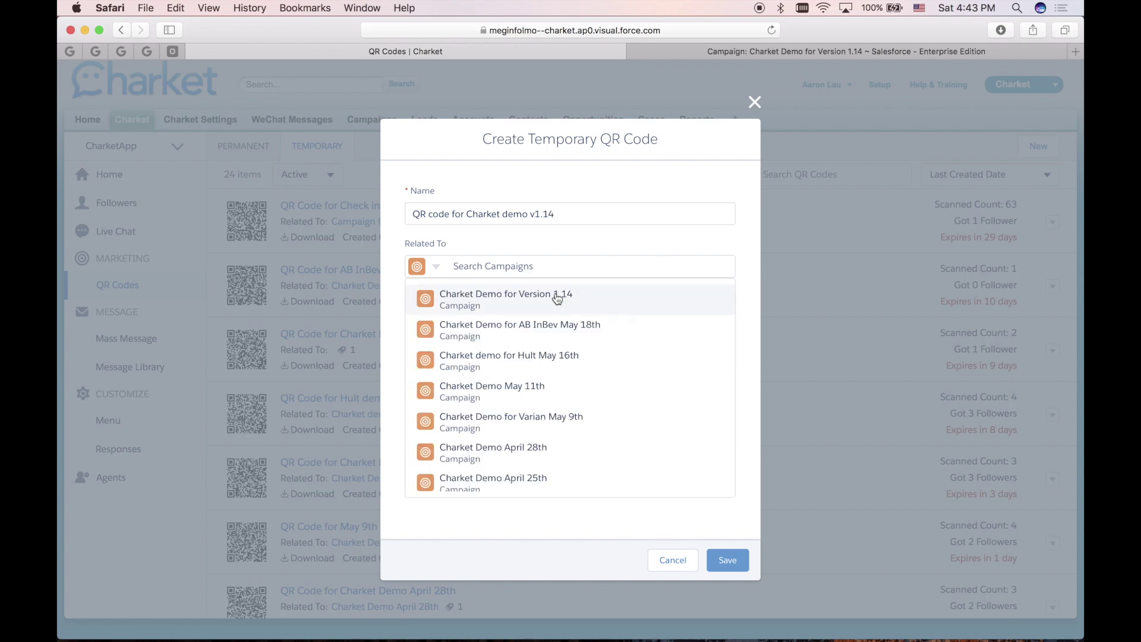
pyautogui.click(556, 299)
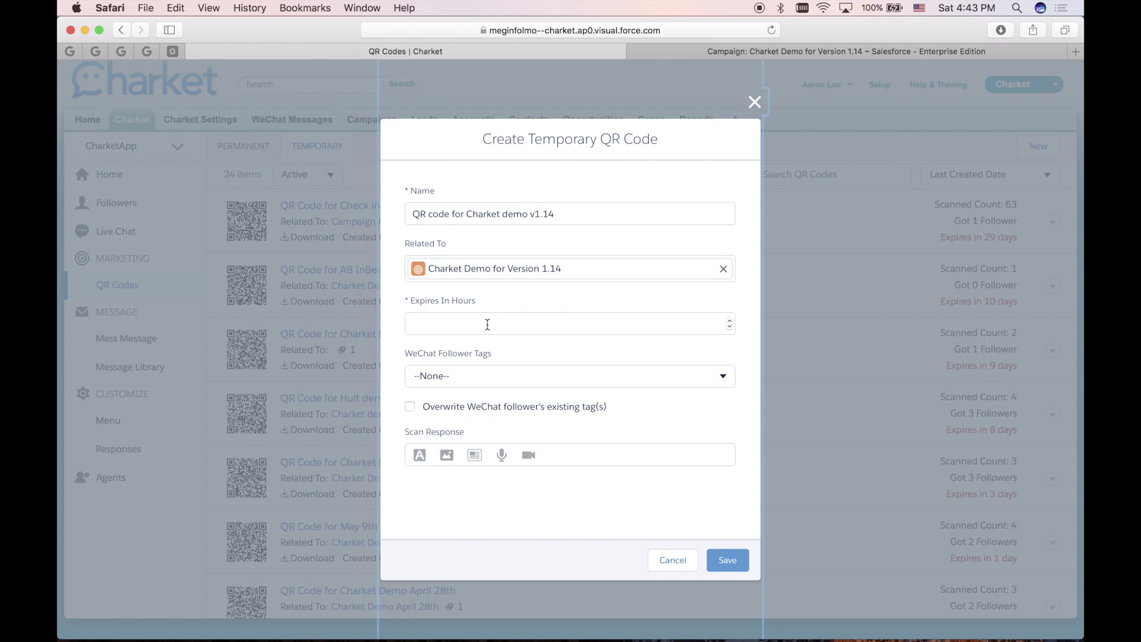
# Step: Set the QR code to expire in 700 hours and tag scanning followers as Prospect
pyautogui.click(487, 324)
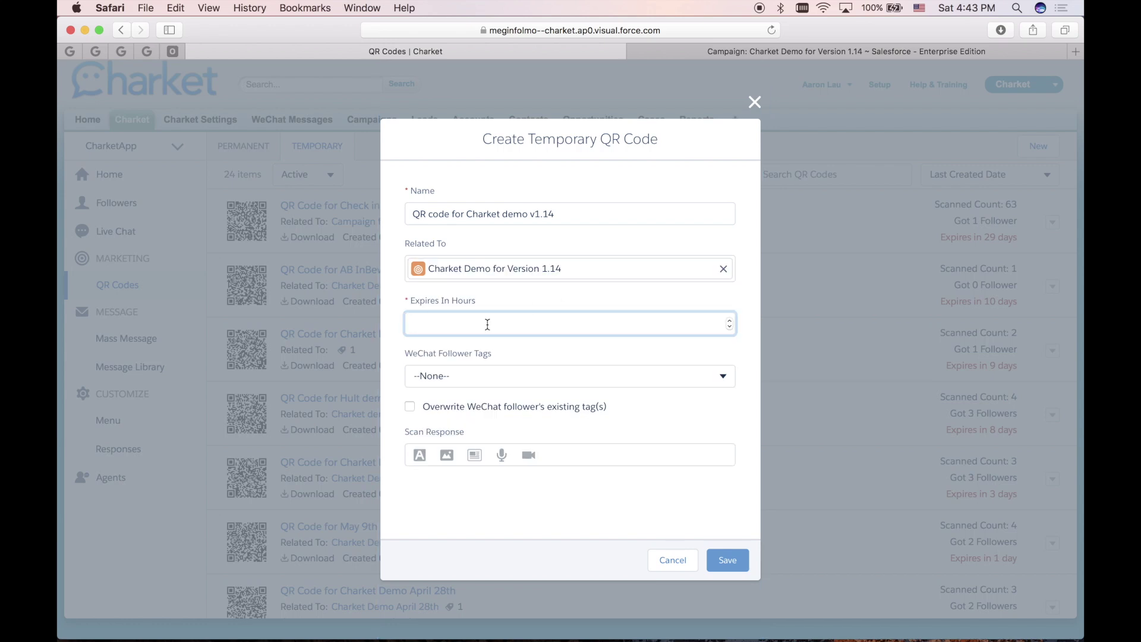
pyautogui.write('700')
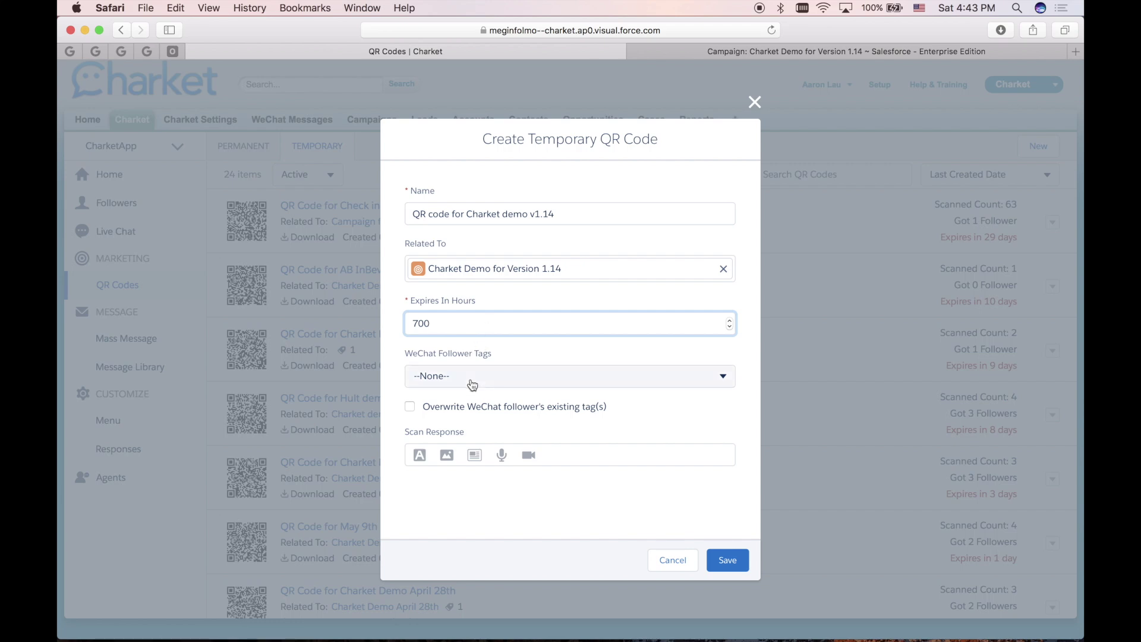
pyautogui.click(472, 385)
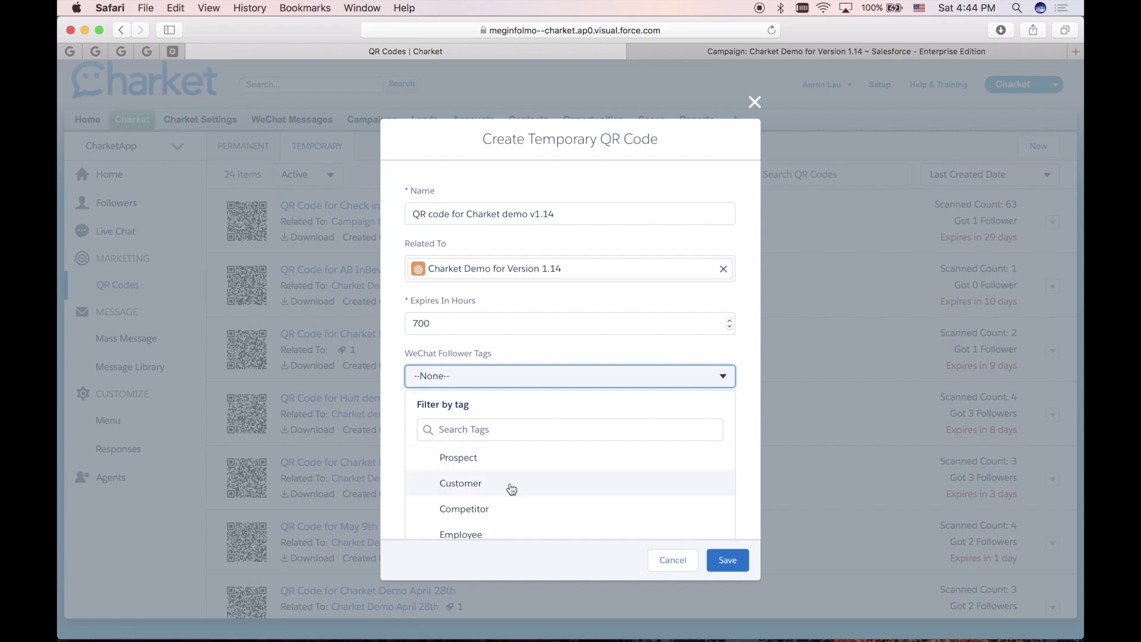
pyautogui.click(541, 463)
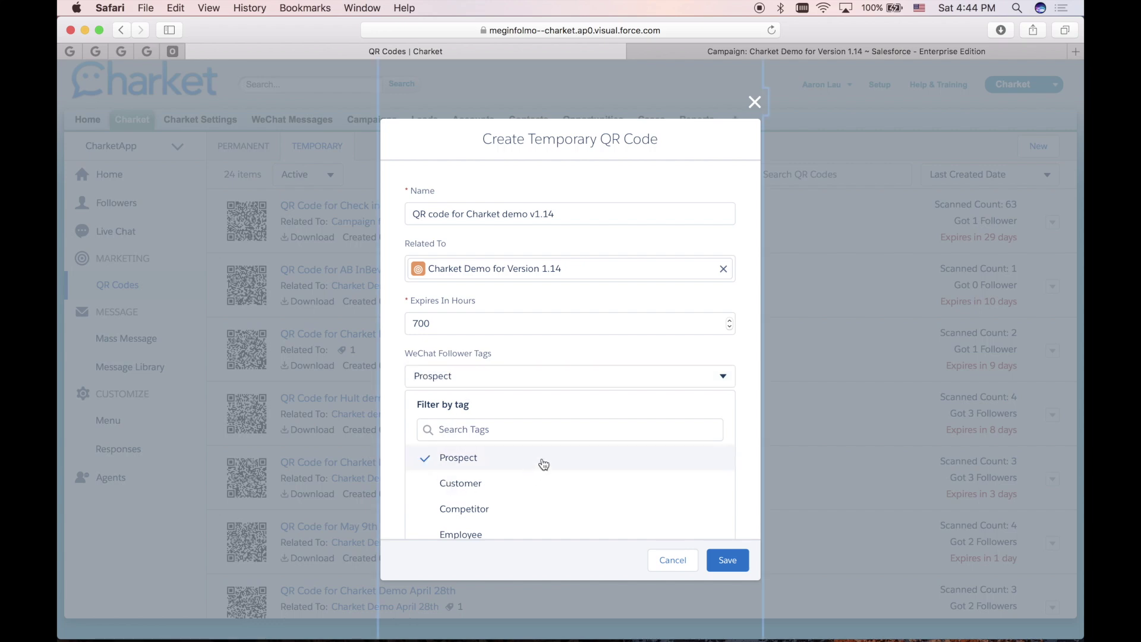
pyautogui.click(747, 409)
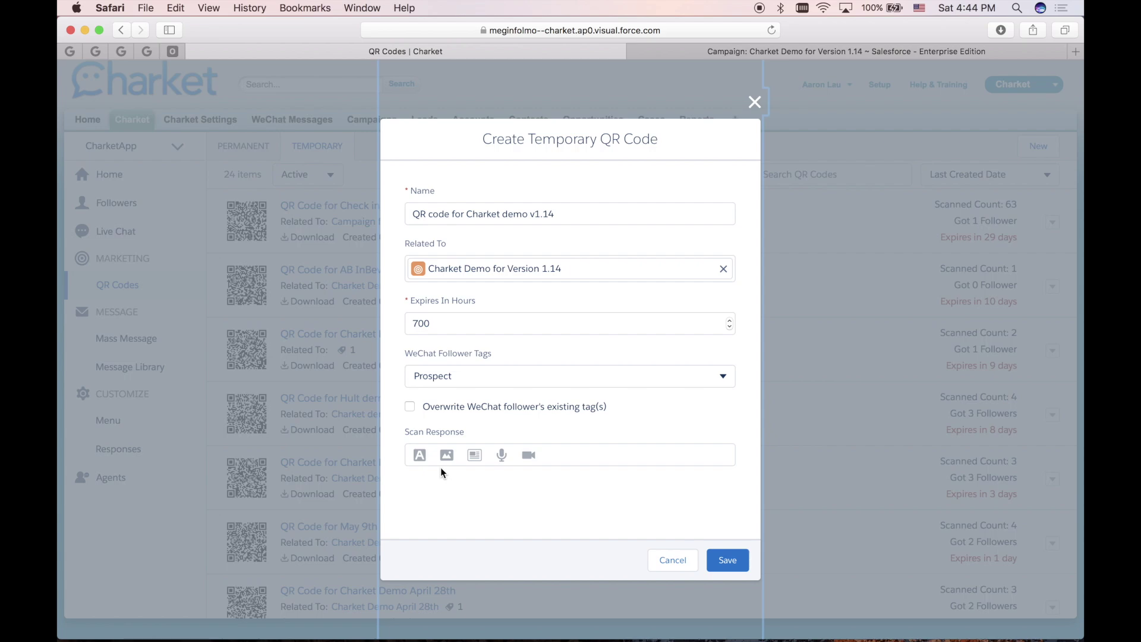
pyautogui.click(474, 455)
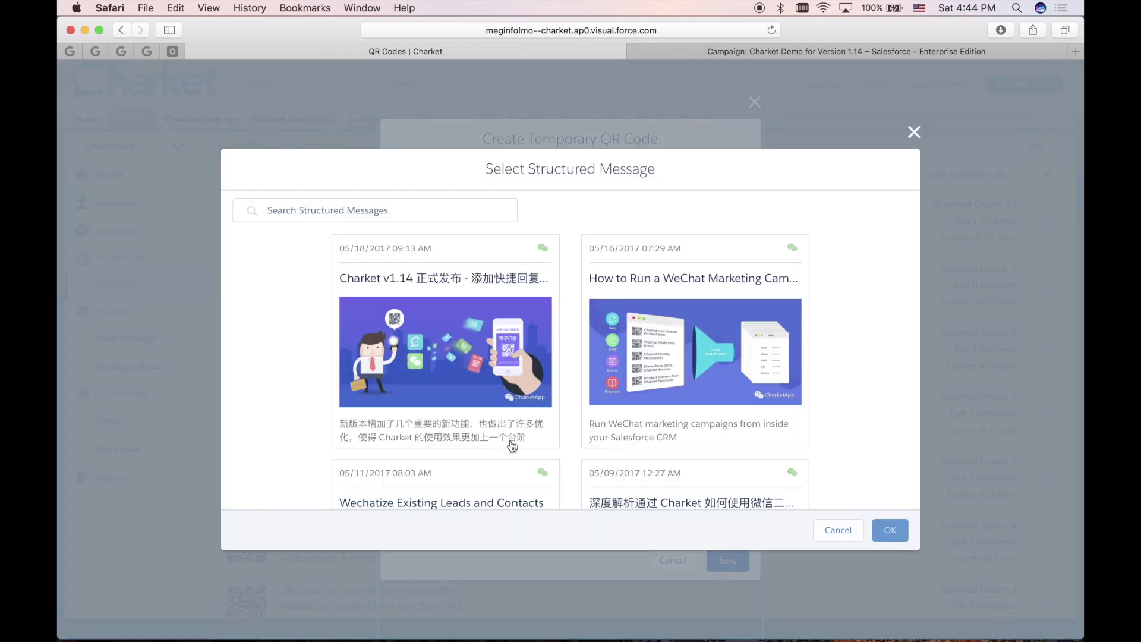
# Step: Use the 04/14/2017 Charket v1.13 release article as the scan response and save the QR code
pyautogui.scroll(-5, 513, 445)
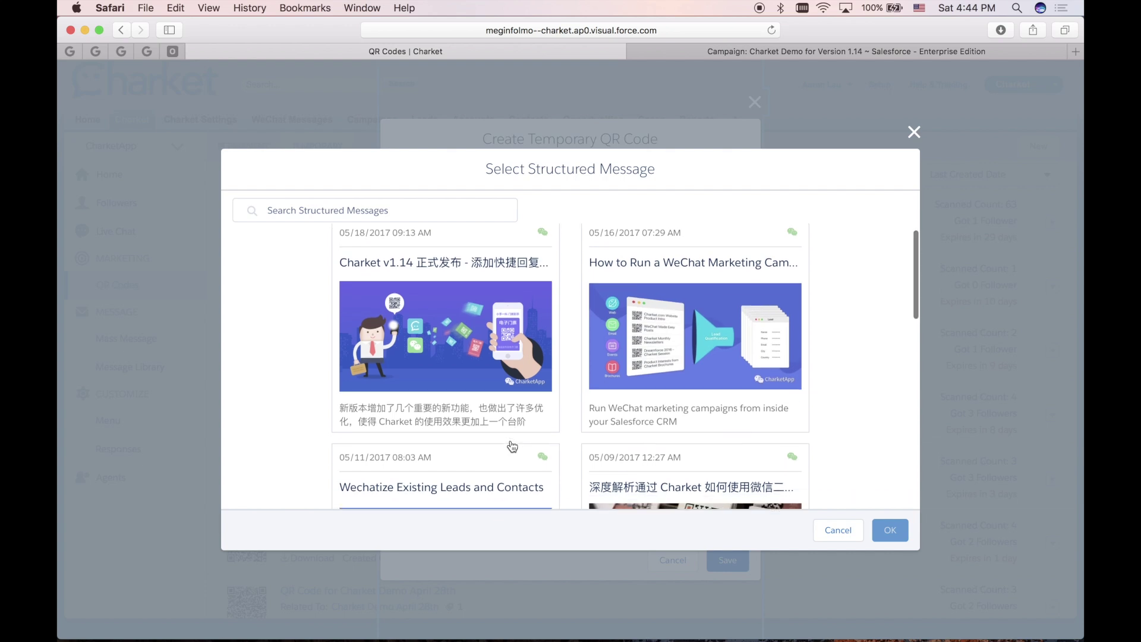
pyautogui.scroll(-3, 512, 445)
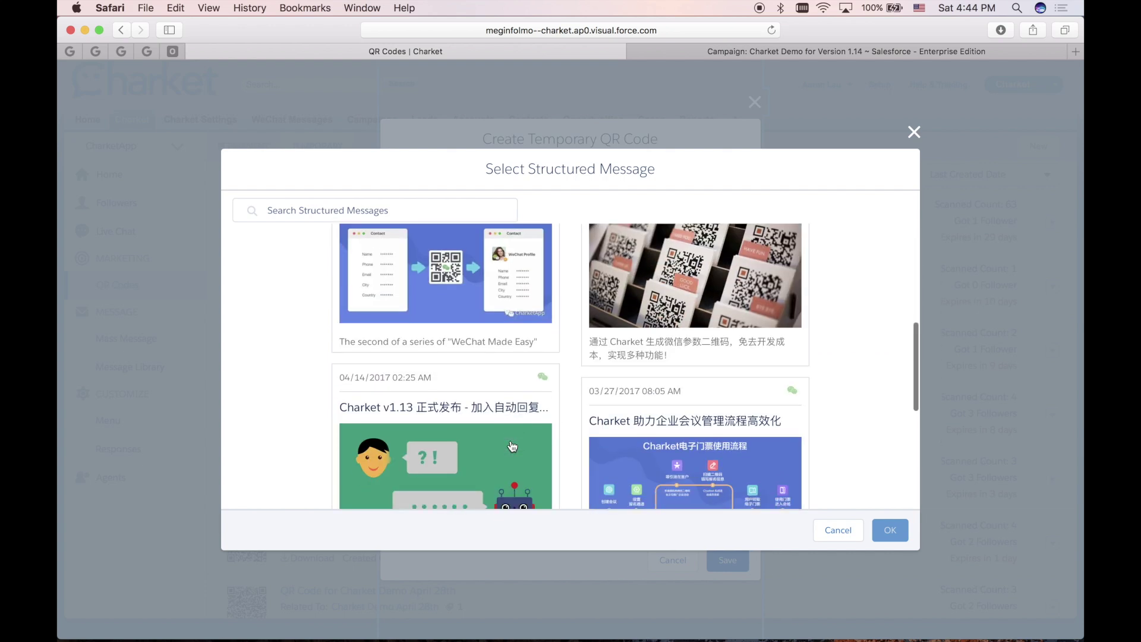
pyautogui.click(457, 449)
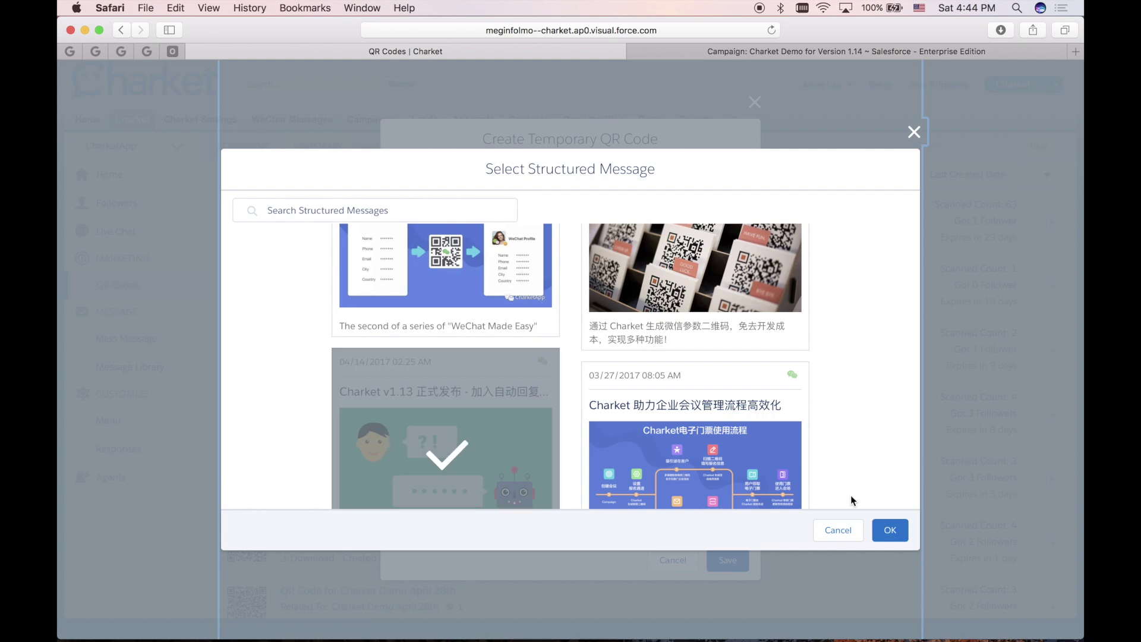
pyautogui.click(891, 529)
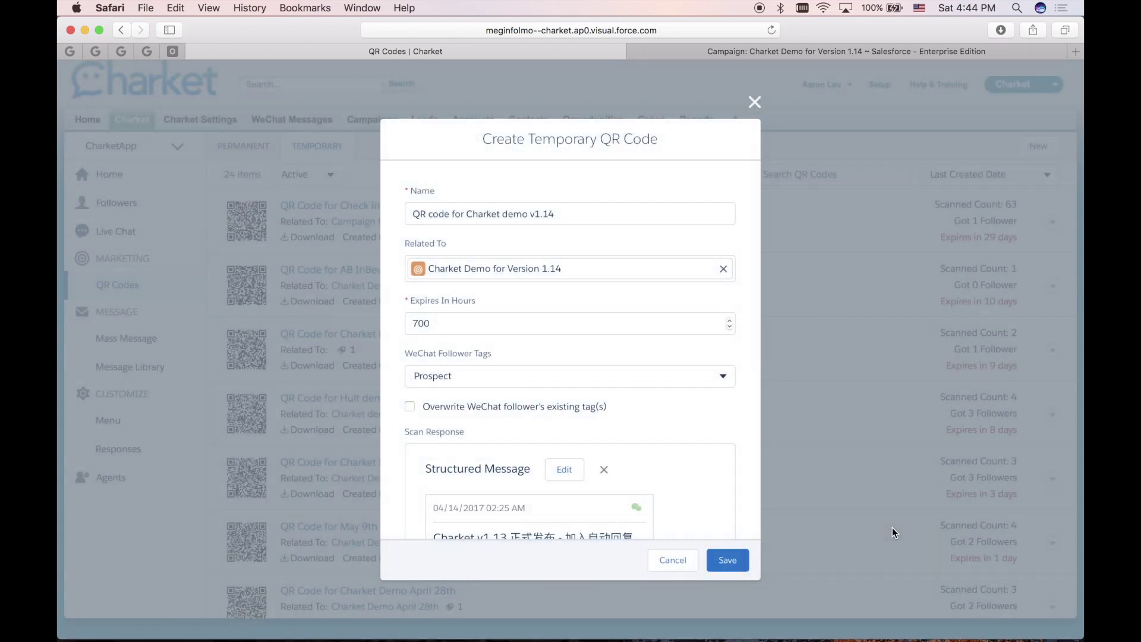
pyautogui.scroll(-5, 733, 475)
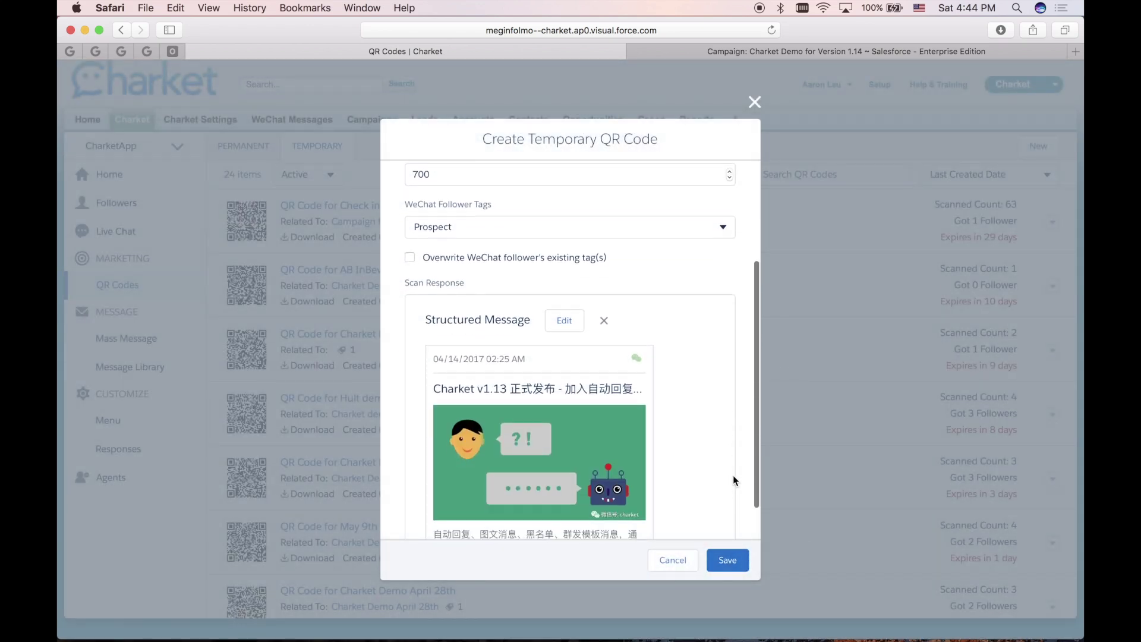
pyautogui.scroll(5, 733, 475)
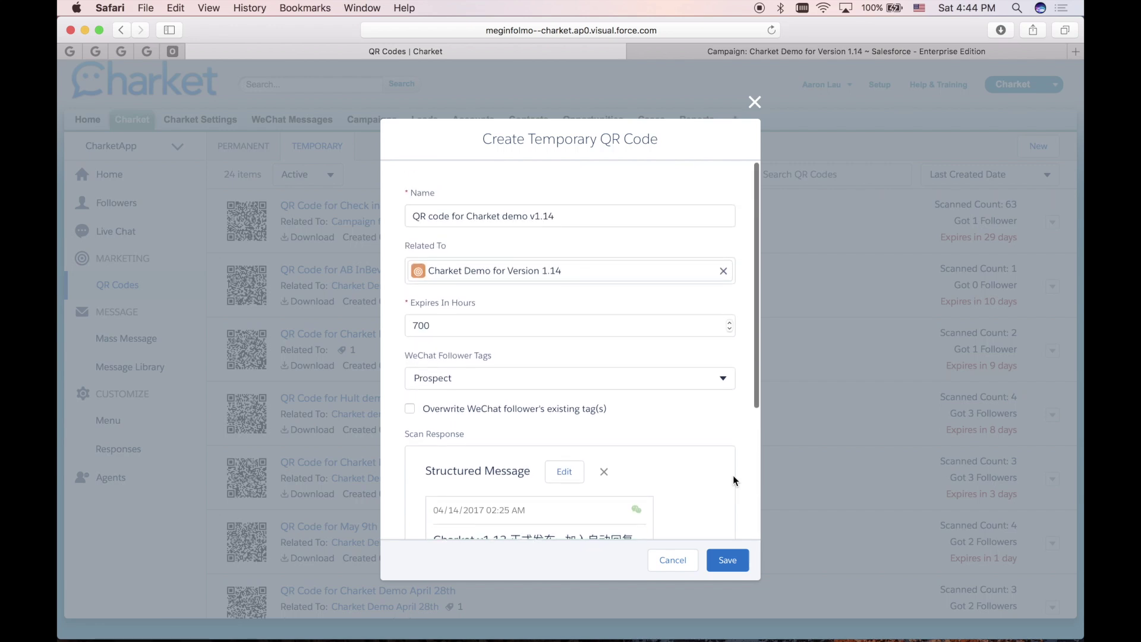
pyautogui.click(728, 563)
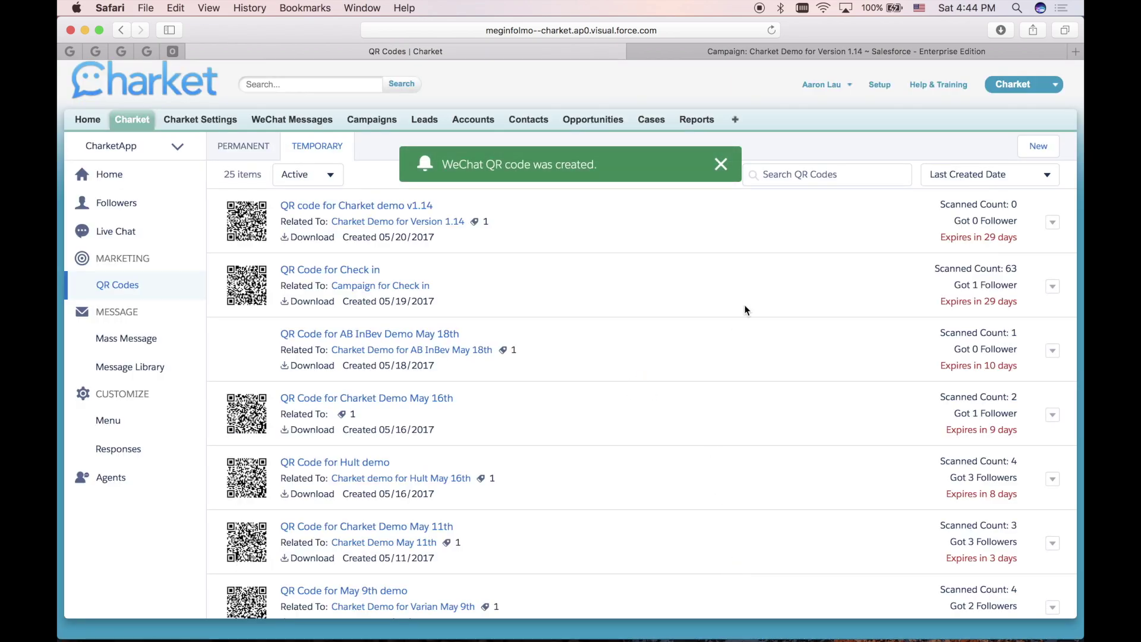
pyautogui.click(825, 51)
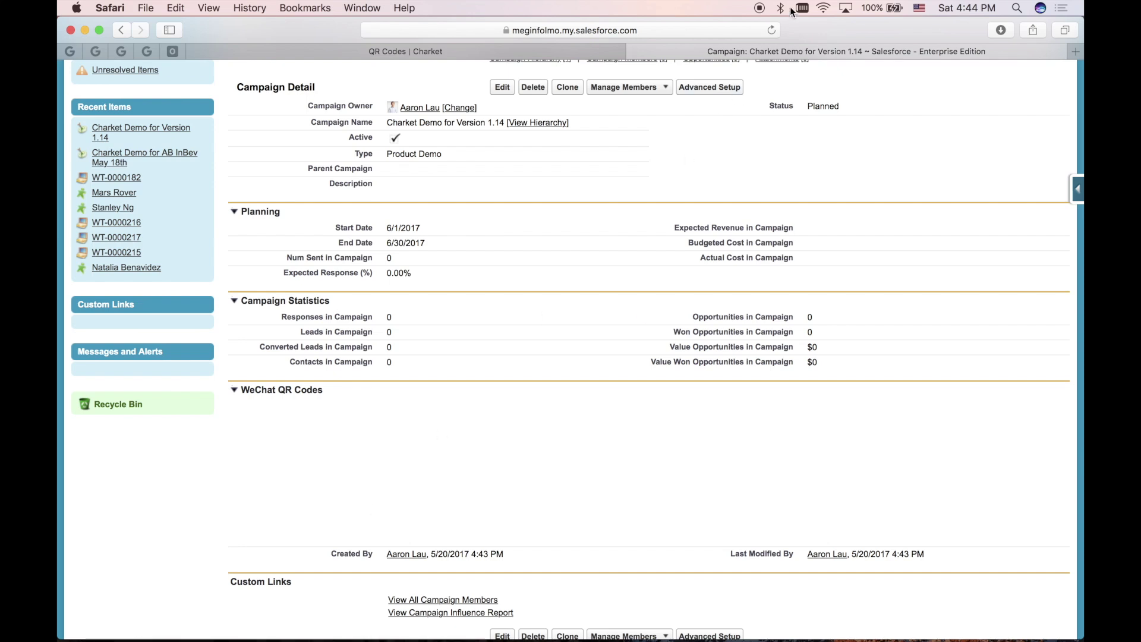
pyautogui.click(772, 30)
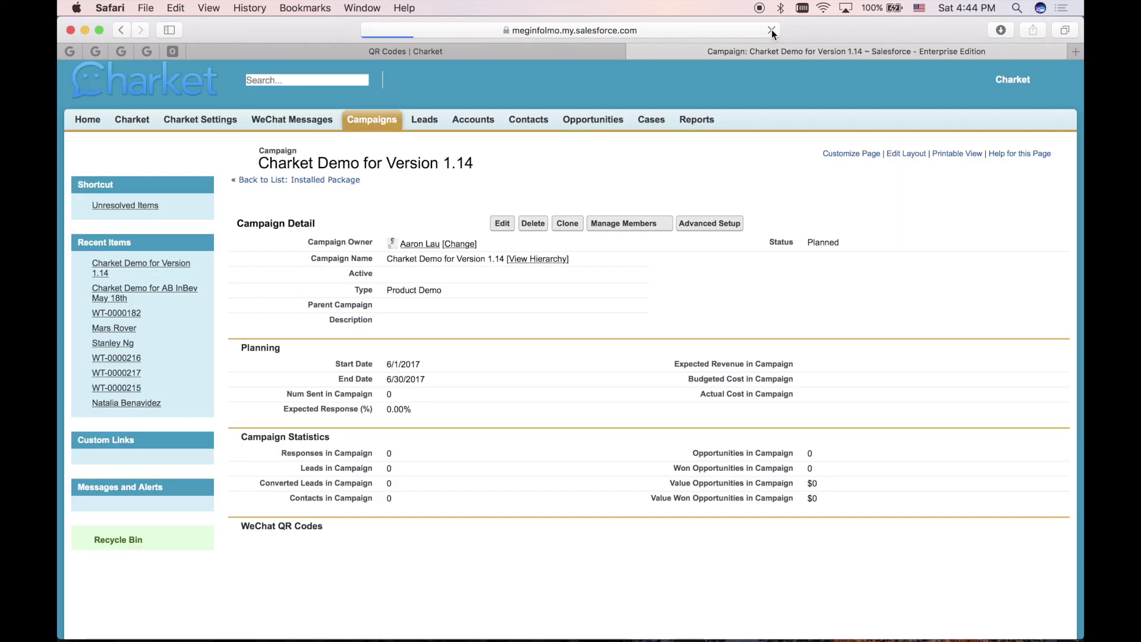
pyautogui.scroll(-5, 541, 362)
pyautogui.scroll(-2, 540, 375)
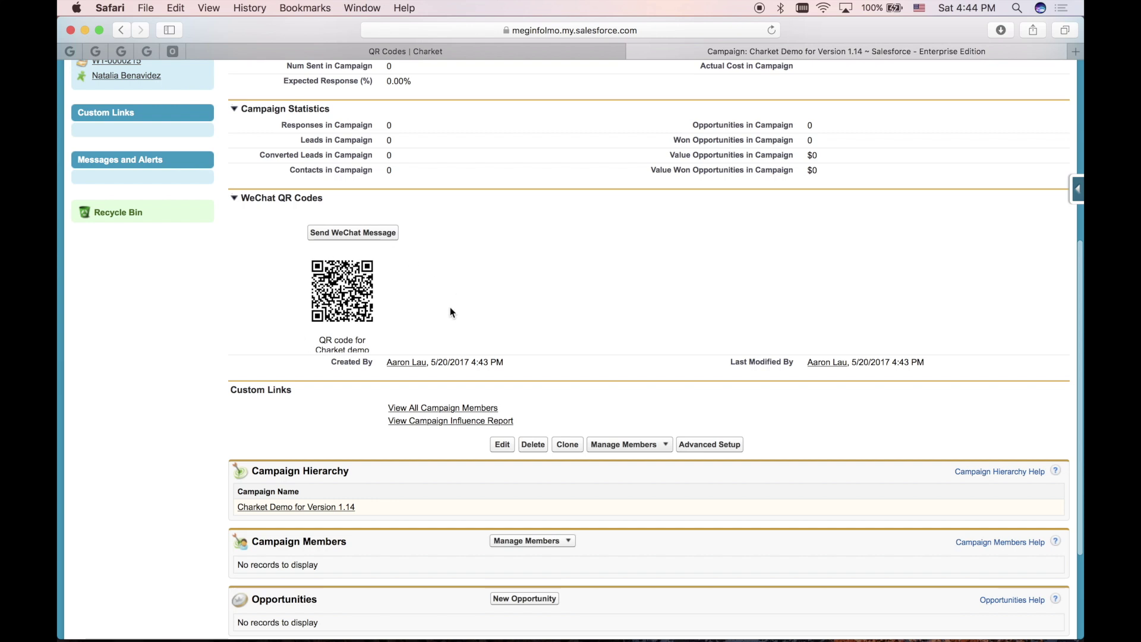
pyautogui.scroll(-1, 387, 300)
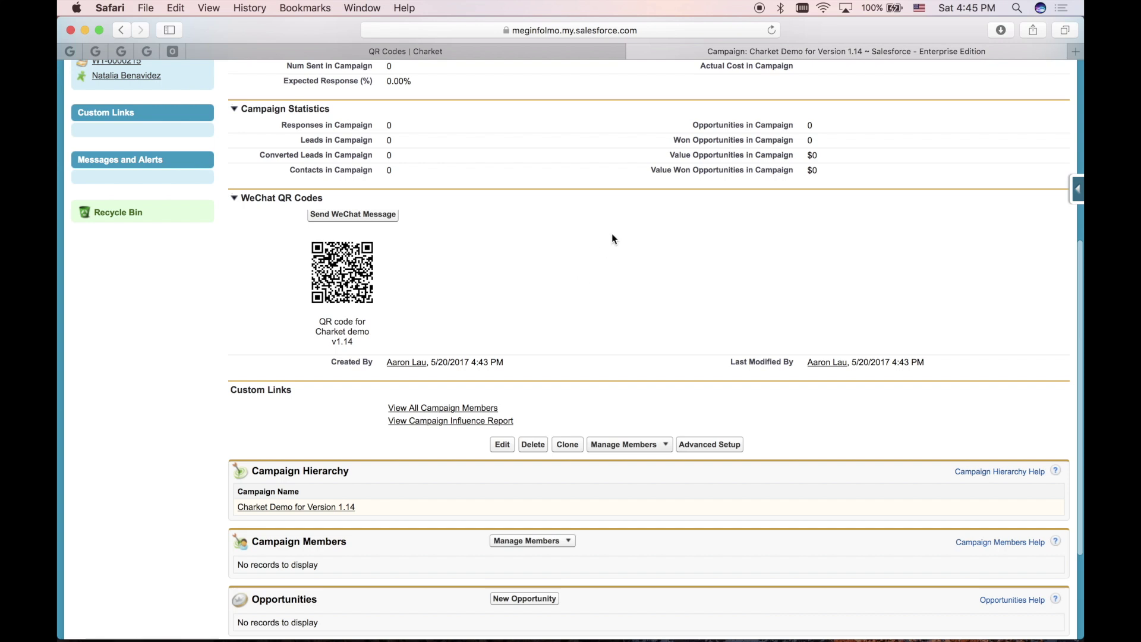
pyautogui.scroll(-5, 411, 457)
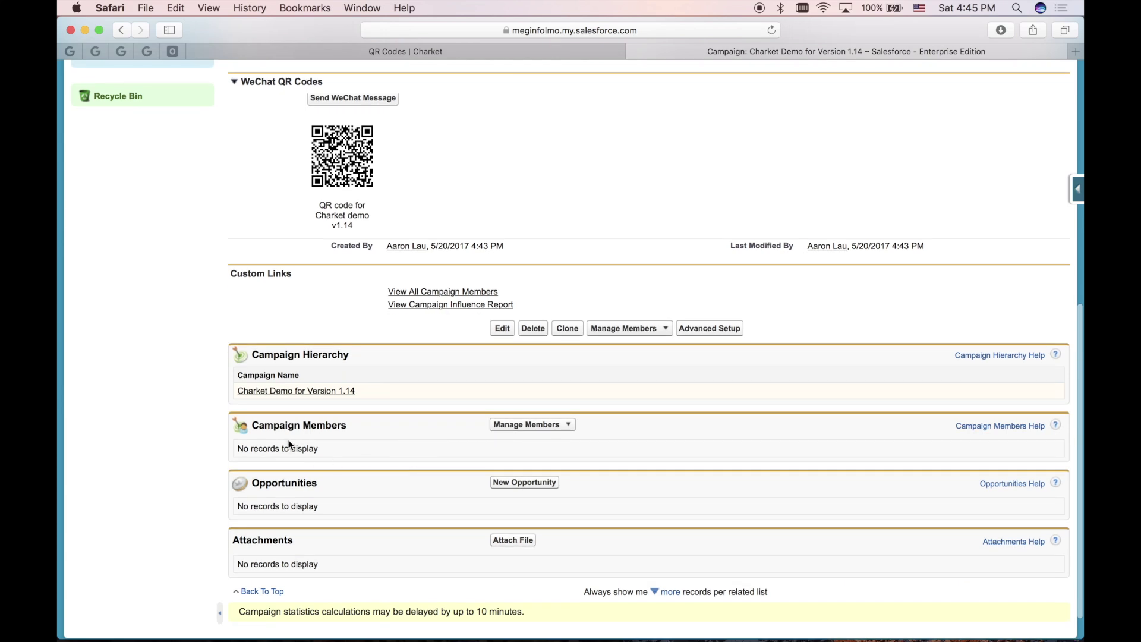
pyautogui.click(772, 30)
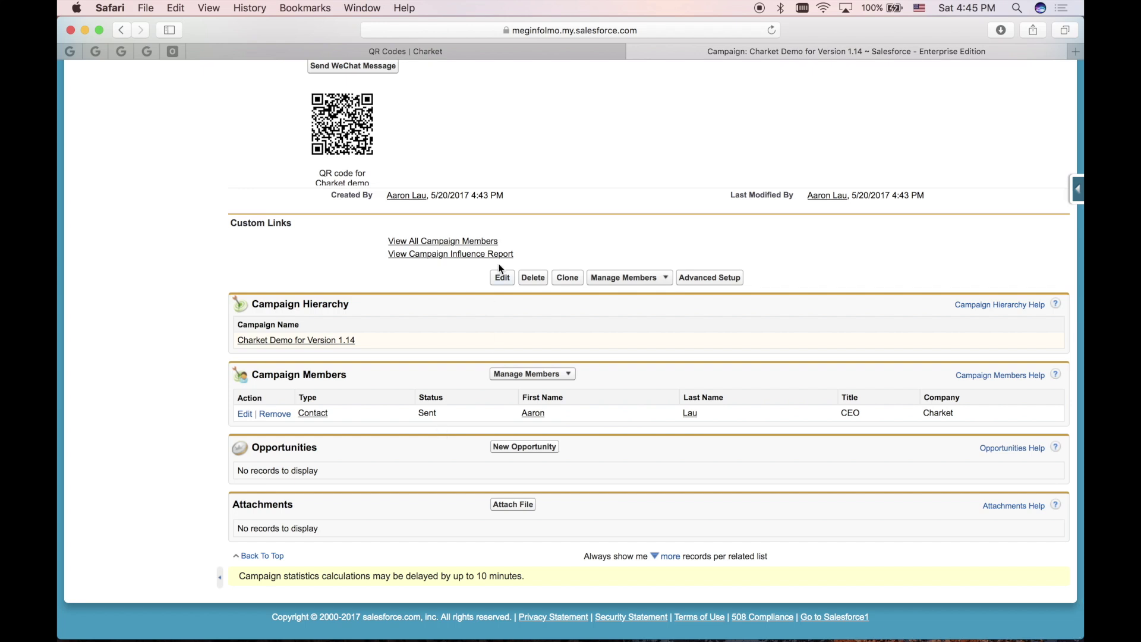
# Step: Scroll back up the campaign page and return to the 'QR Codes | Charket' tab
pyautogui.scroll(5, 541, 163)
pyautogui.scroll(4, 541, 163)
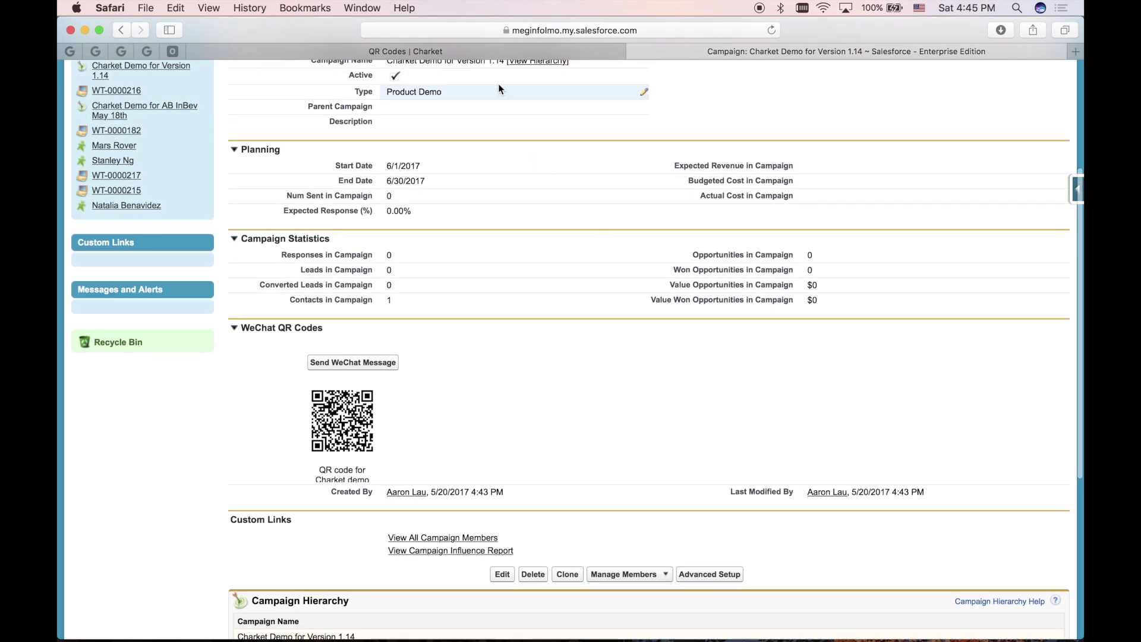
pyautogui.click(430, 51)
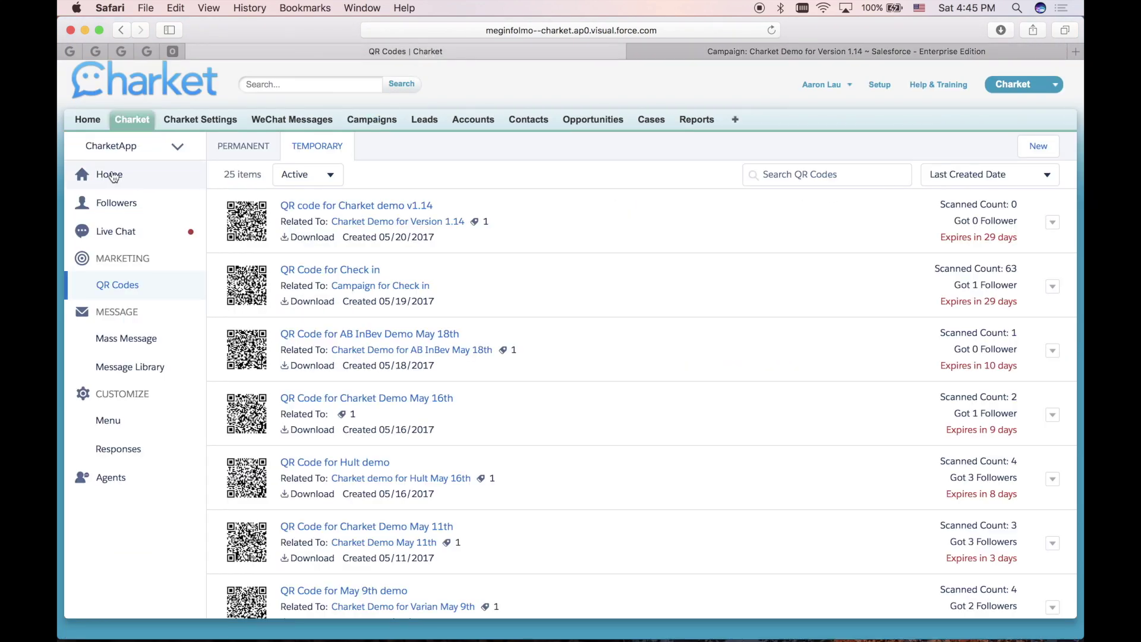
# Step: Go to the Charket home dashboard, now showing 0 new messages and 147 followers
pyautogui.click(112, 174)
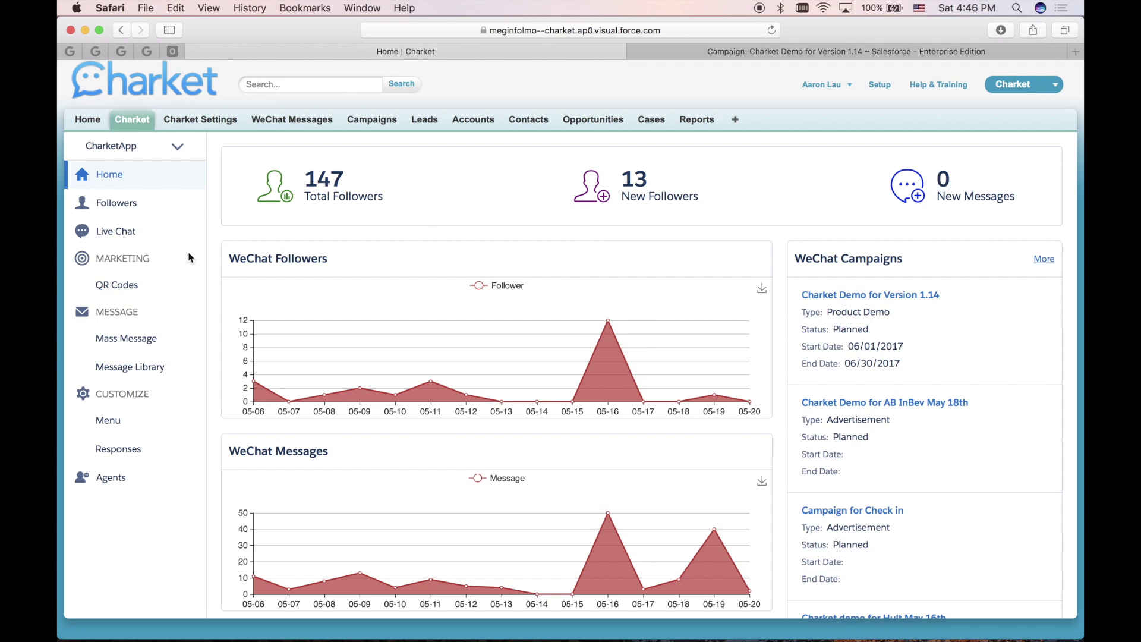
# Step: In the newest follower's live chat, send the reply 'Hi, how can I help you?'
pyautogui.click(118, 231)
pyautogui.click(119, 234)
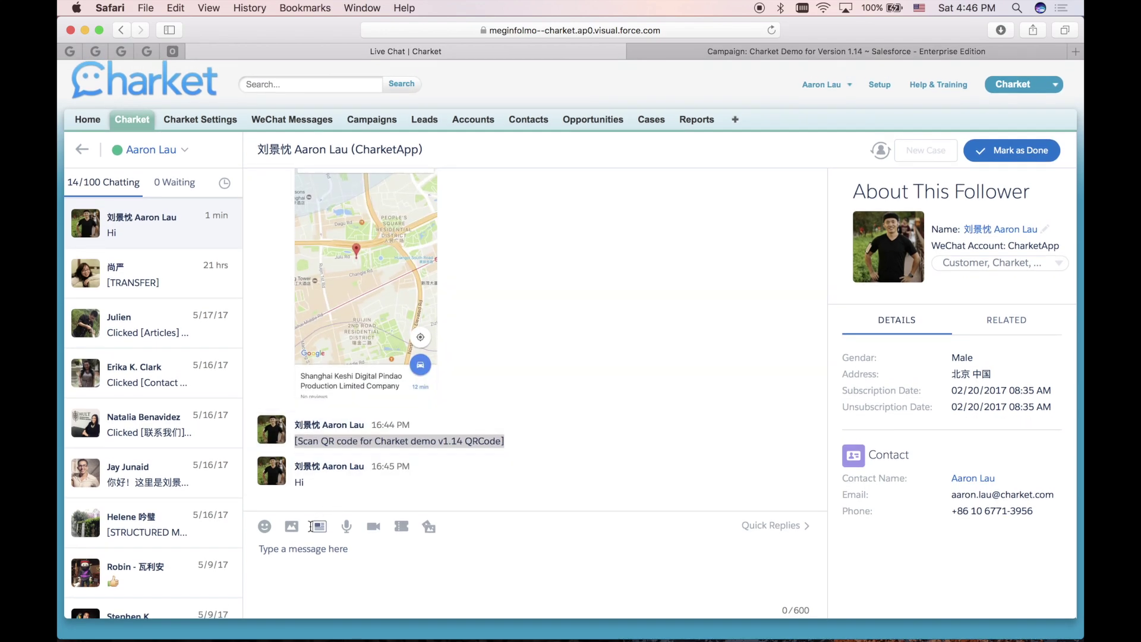
pyautogui.click(311, 561)
pyautogui.write('Hi')
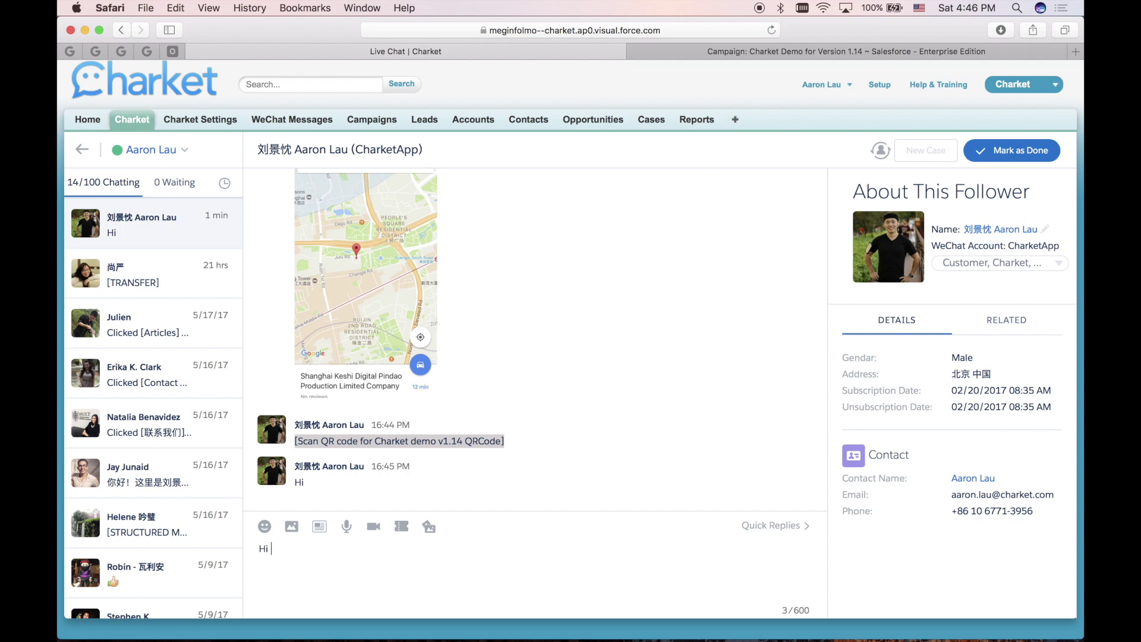
pyautogui.write(', how can I help you?')
pyautogui.press('Return')
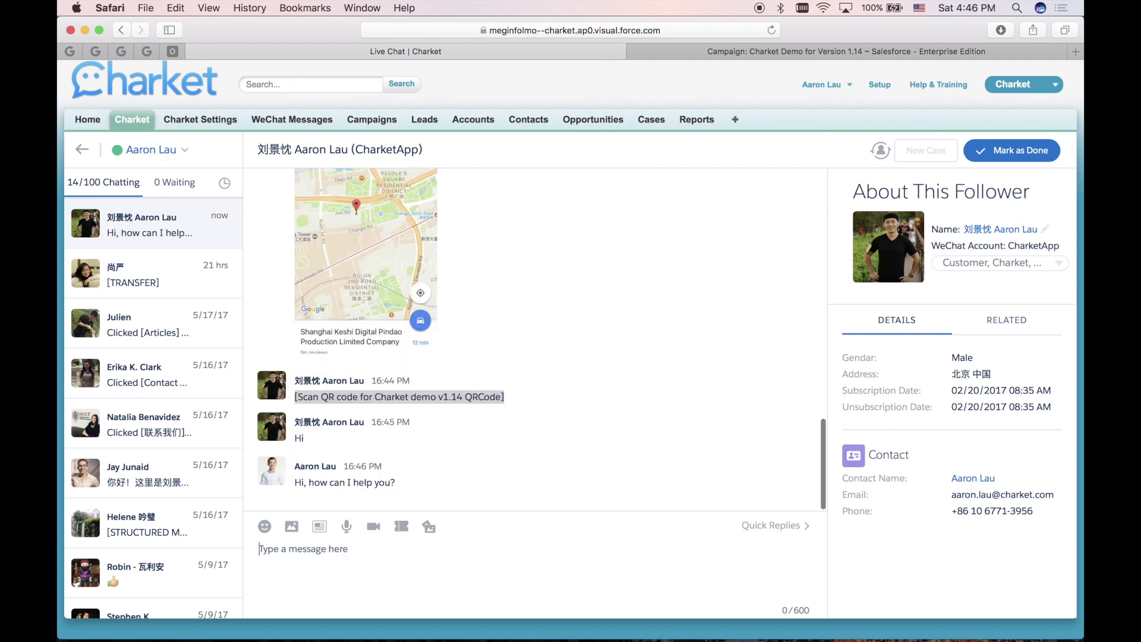
# Step: Send the follower a smiley emoji
pyautogui.click(265, 527)
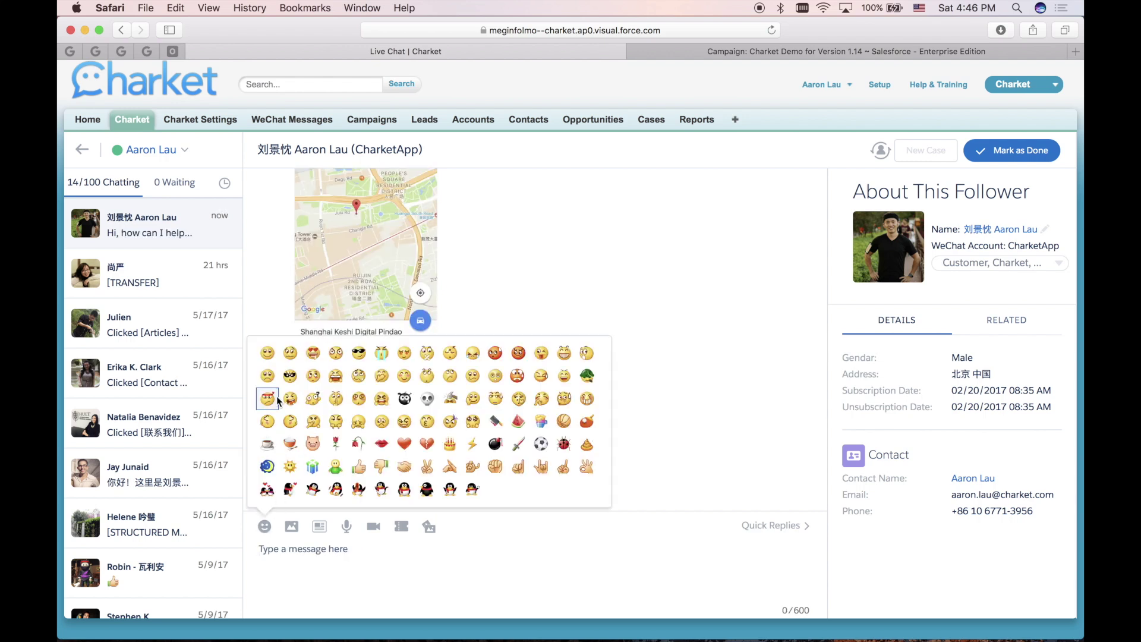
pyautogui.click(268, 353)
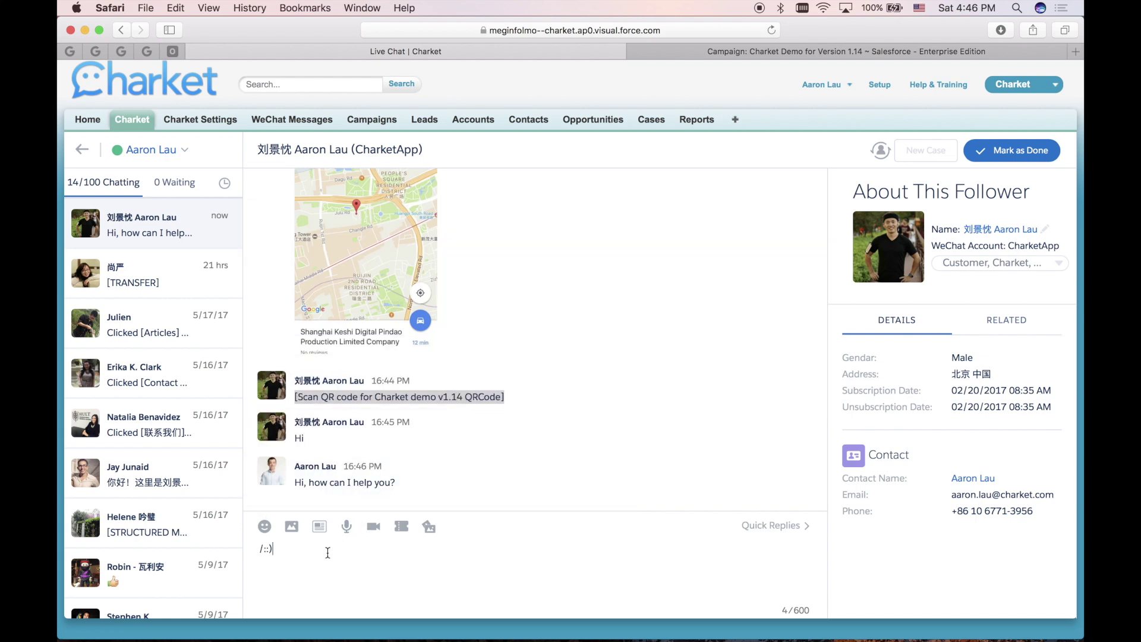
pyautogui.press('Return')
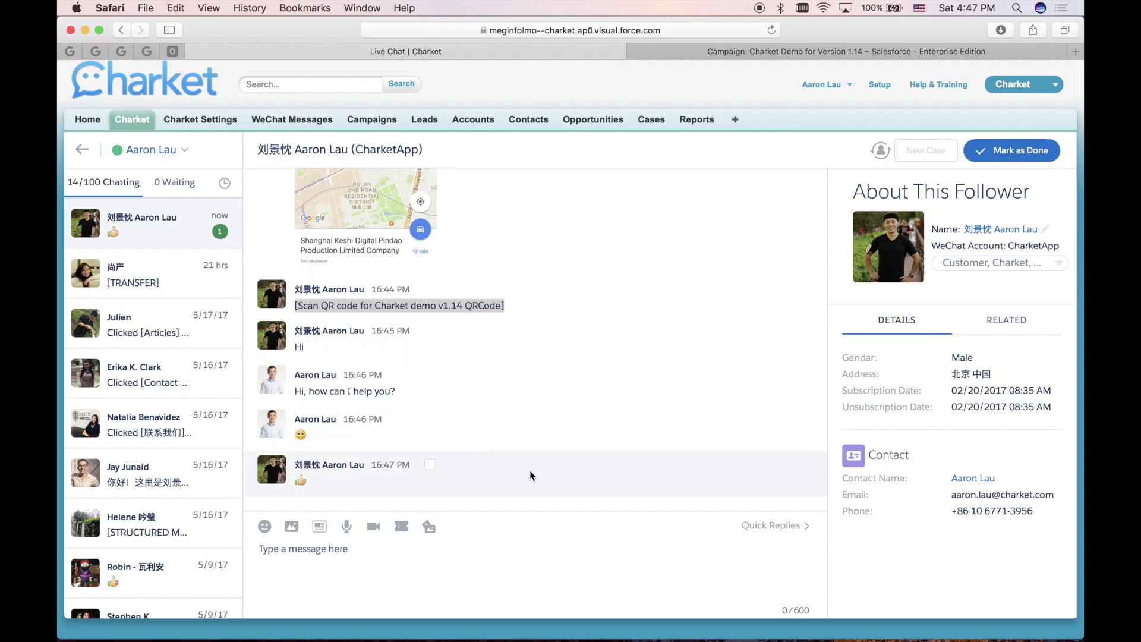
# Step: Send the follower the banner-2.jpg image
pyautogui.click(301, 526)
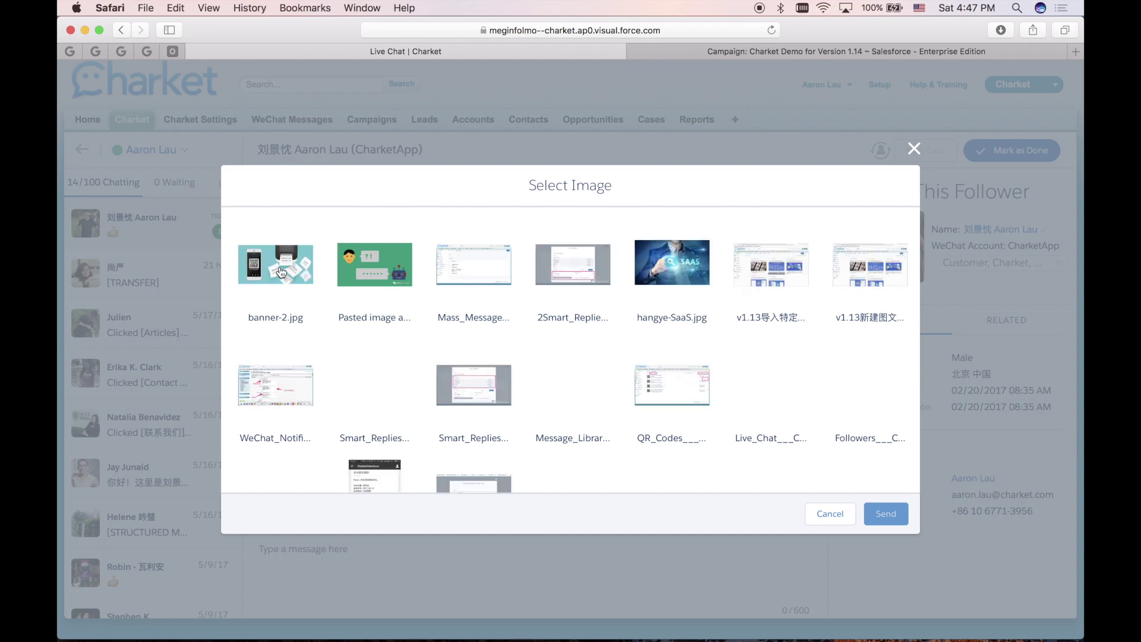
pyautogui.click(277, 269)
pyautogui.click(885, 512)
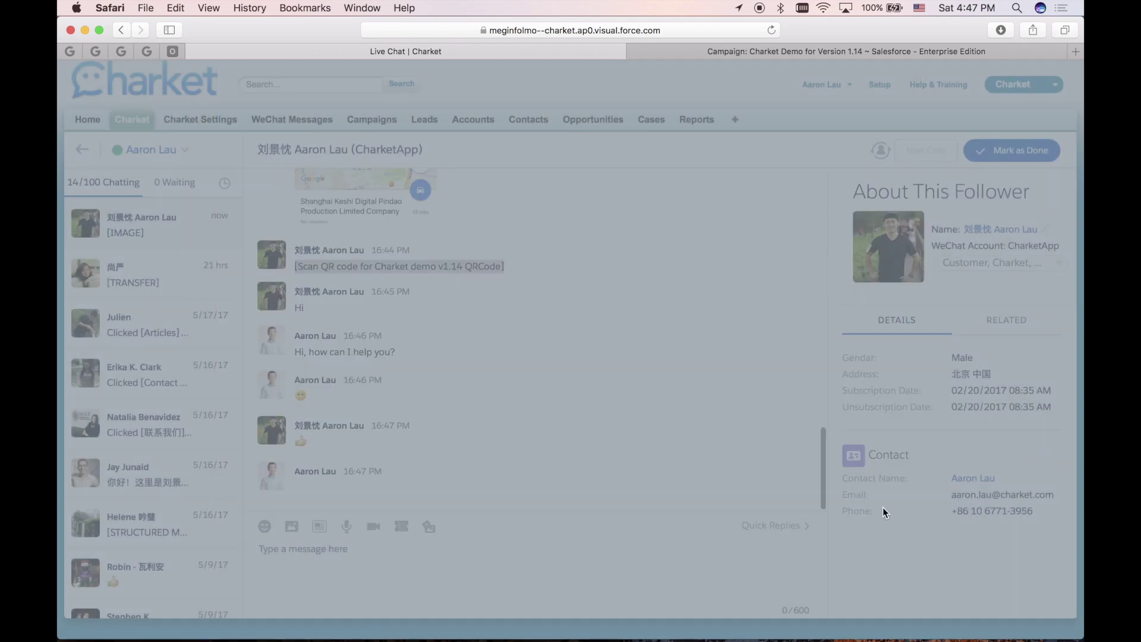
# Step: Send the WeChat marketing campaign article as a structured message
pyautogui.scroll(-2, 526, 464)
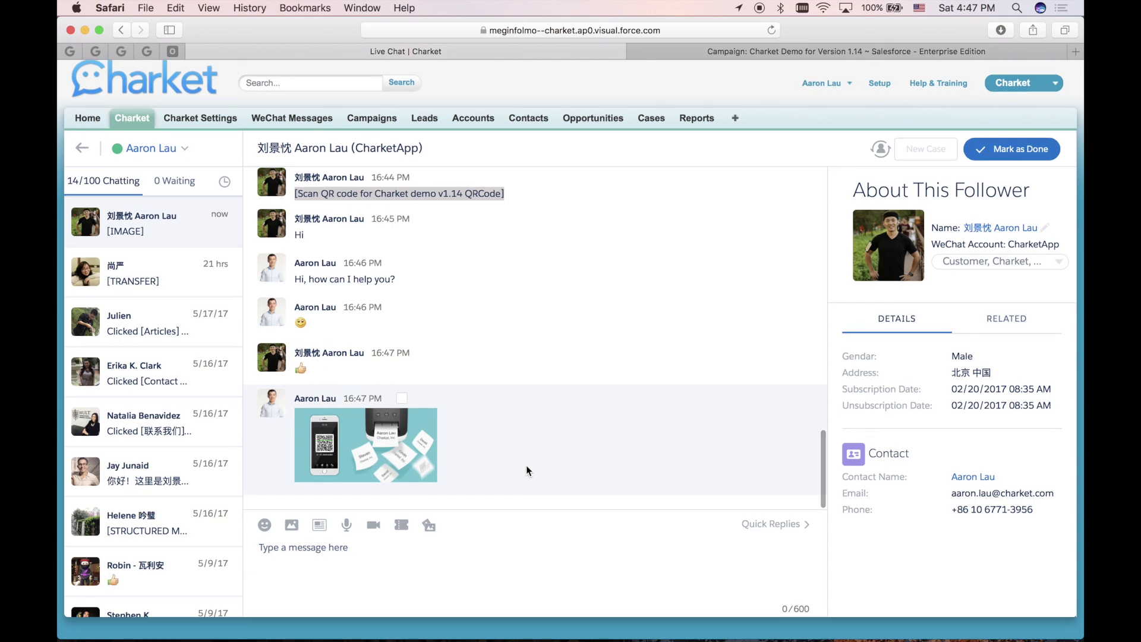
pyautogui.click(320, 527)
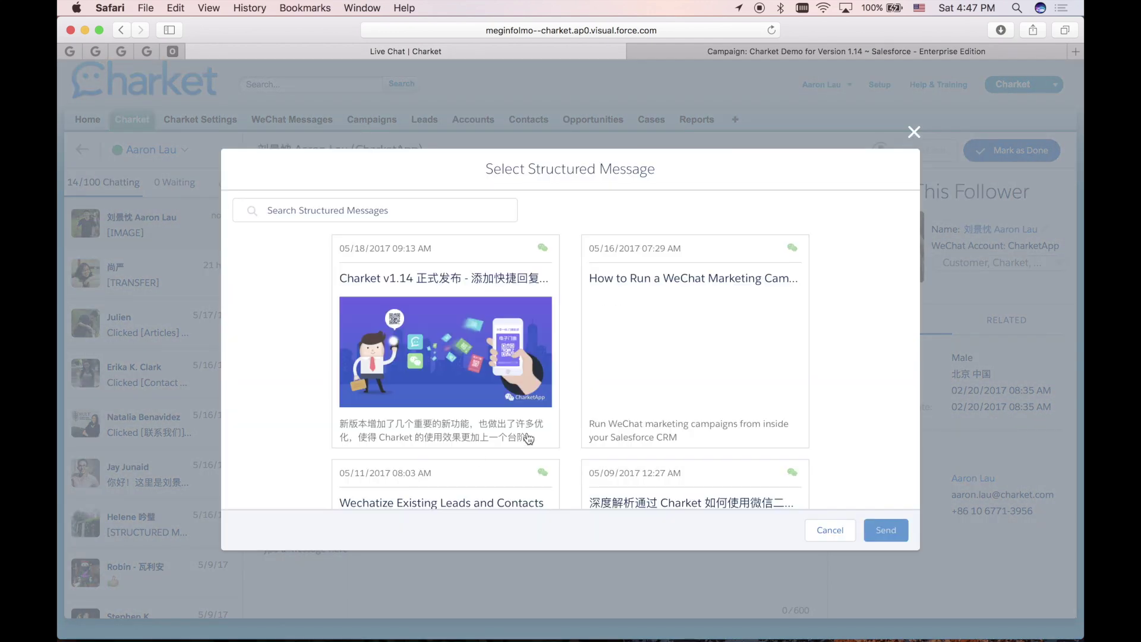
pyautogui.click(669, 359)
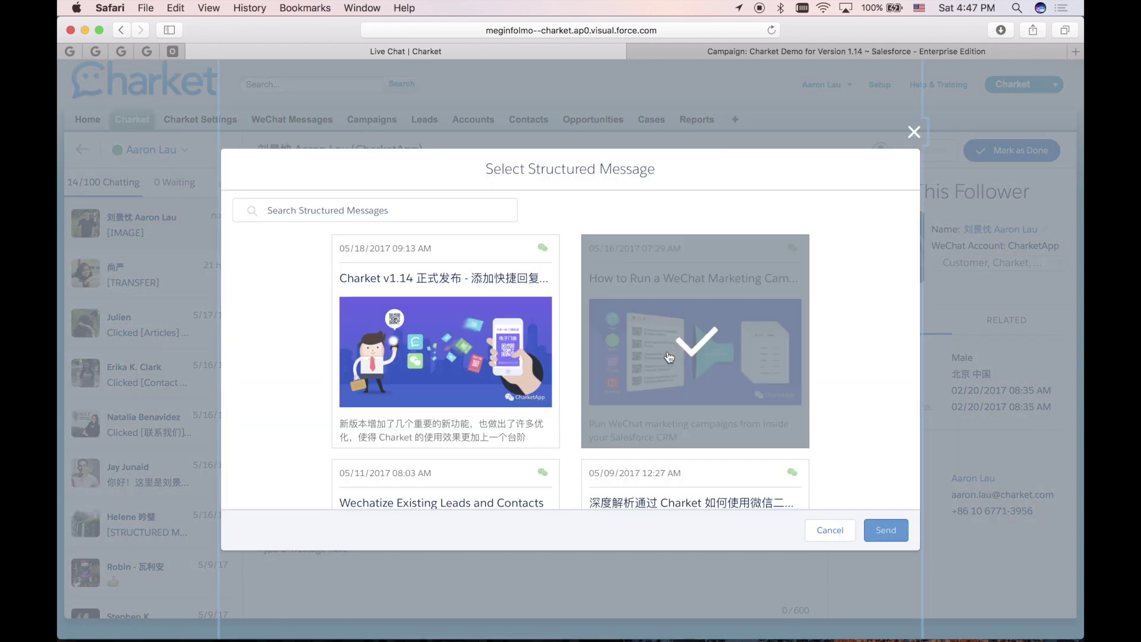
pyautogui.click(886, 531)
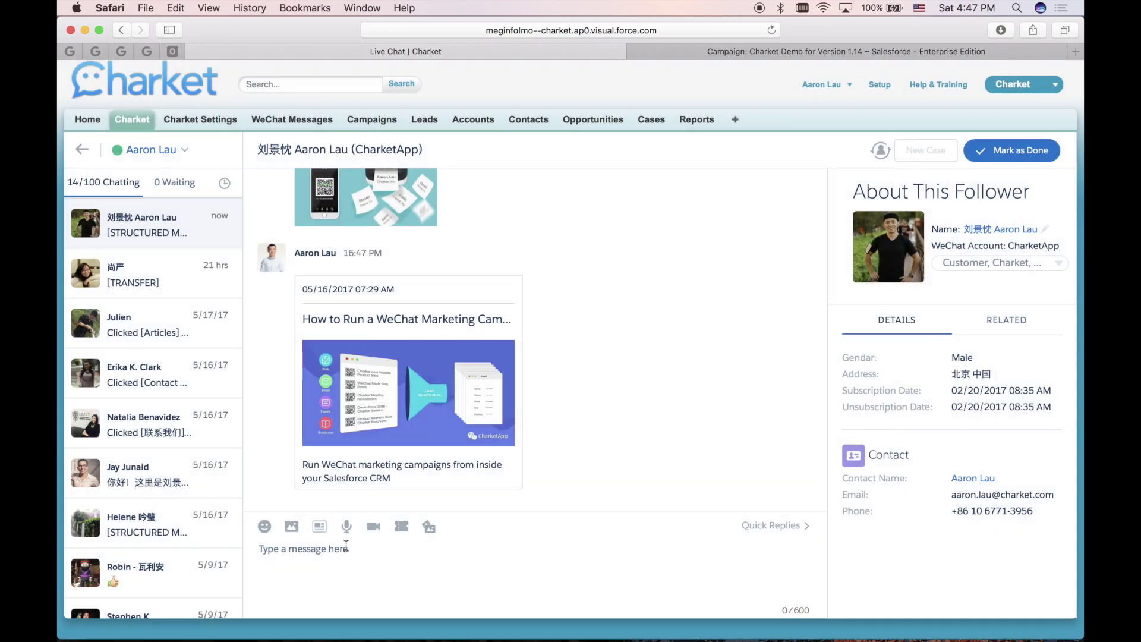
# Step: Send the follower the available voice clip
pyautogui.click(346, 526)
pyautogui.click(405, 268)
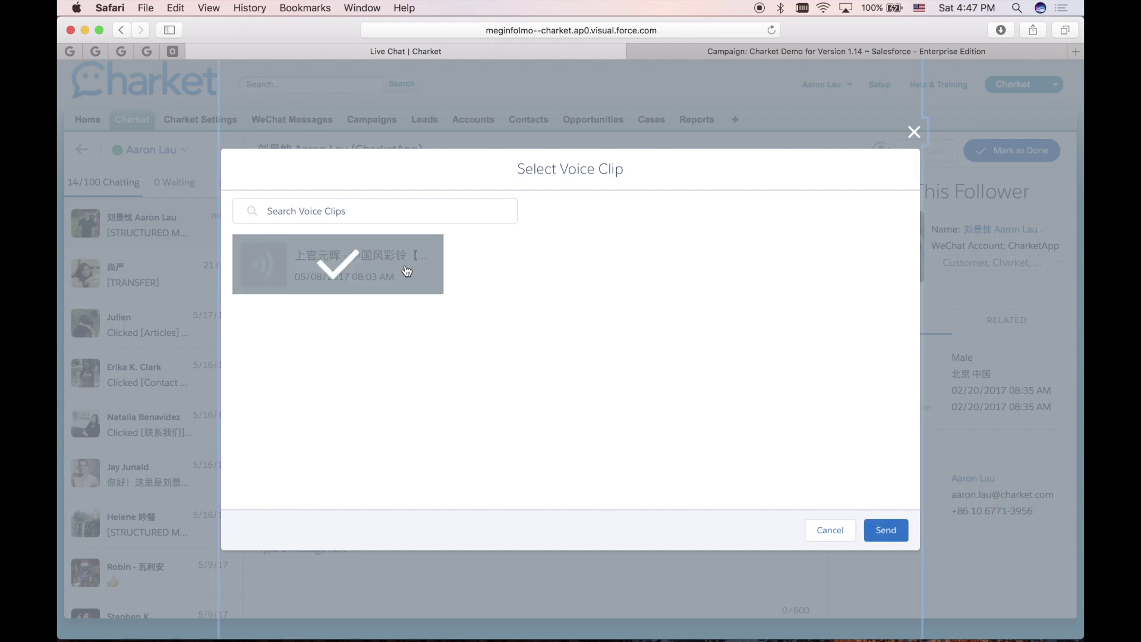
pyautogui.click(881, 531)
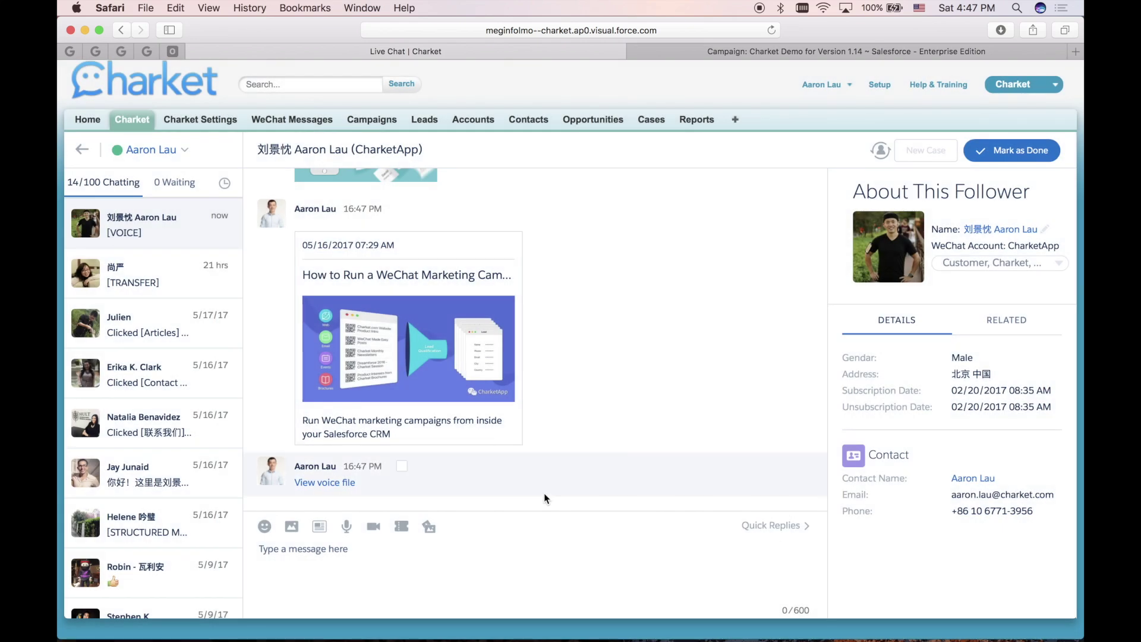
# Step: Send the First Greeting quick reply, then close the Quick Replies panel to see follower details
pyautogui.click(764, 526)
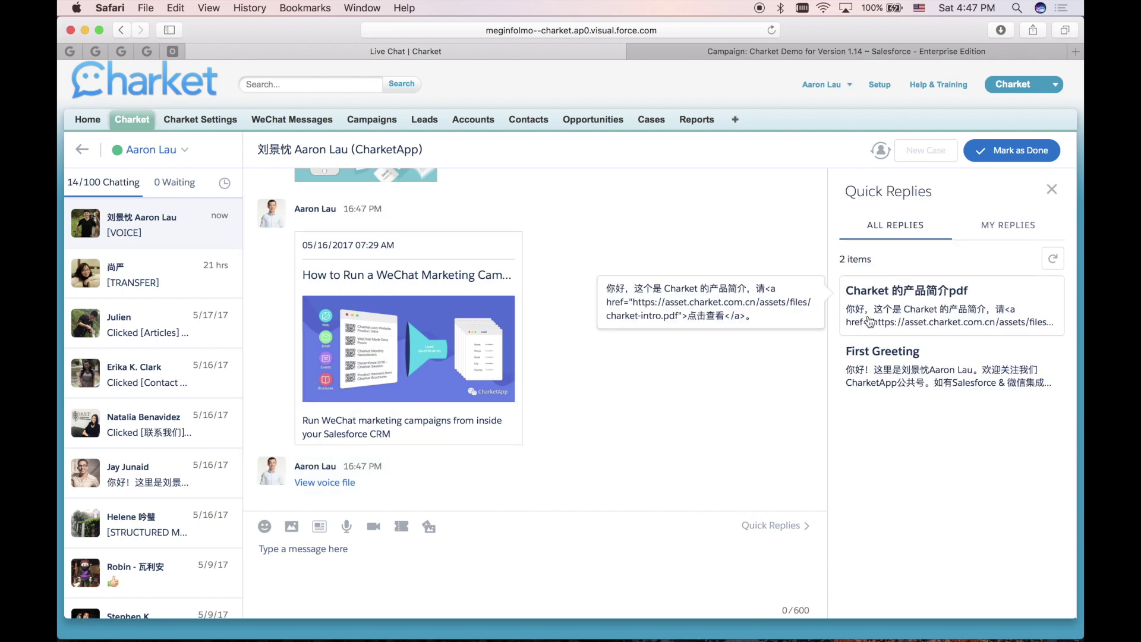
pyautogui.click(920, 369)
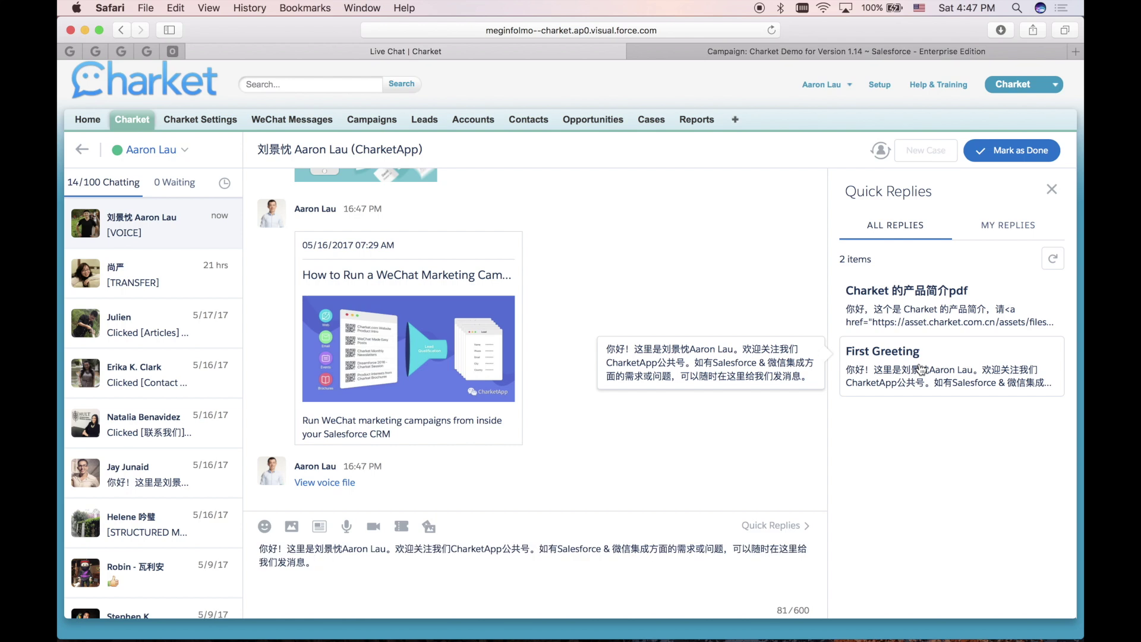
pyautogui.press('Return')
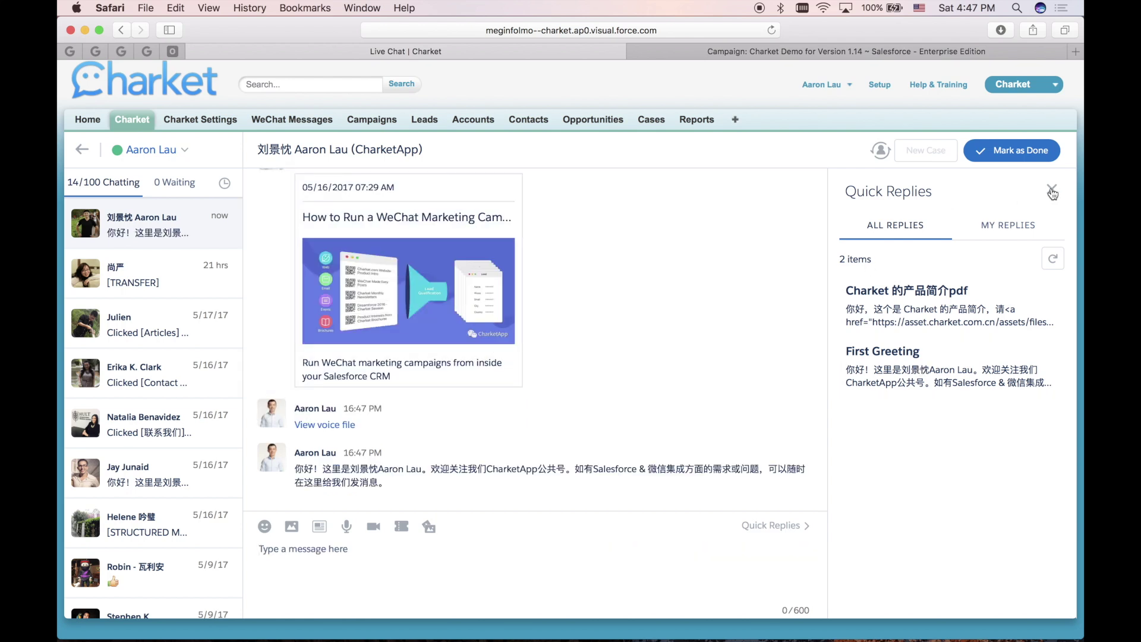
pyautogui.click(1052, 191)
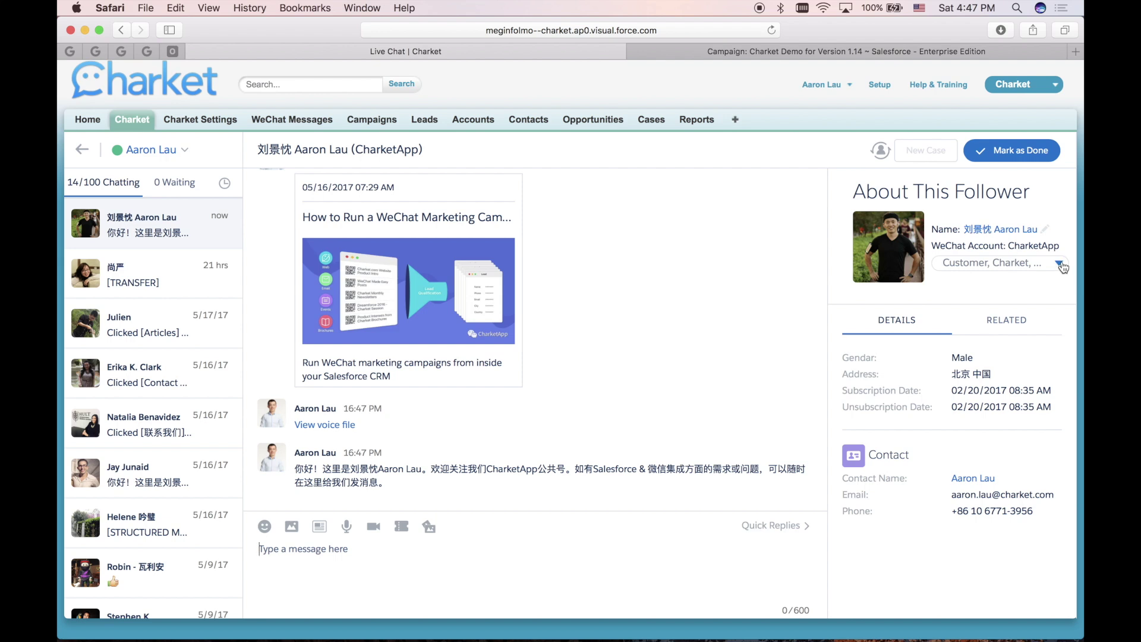
# Step: Remove the Charket tag leaving only Customer, save, and show the follower's related records
pyautogui.click(1062, 265)
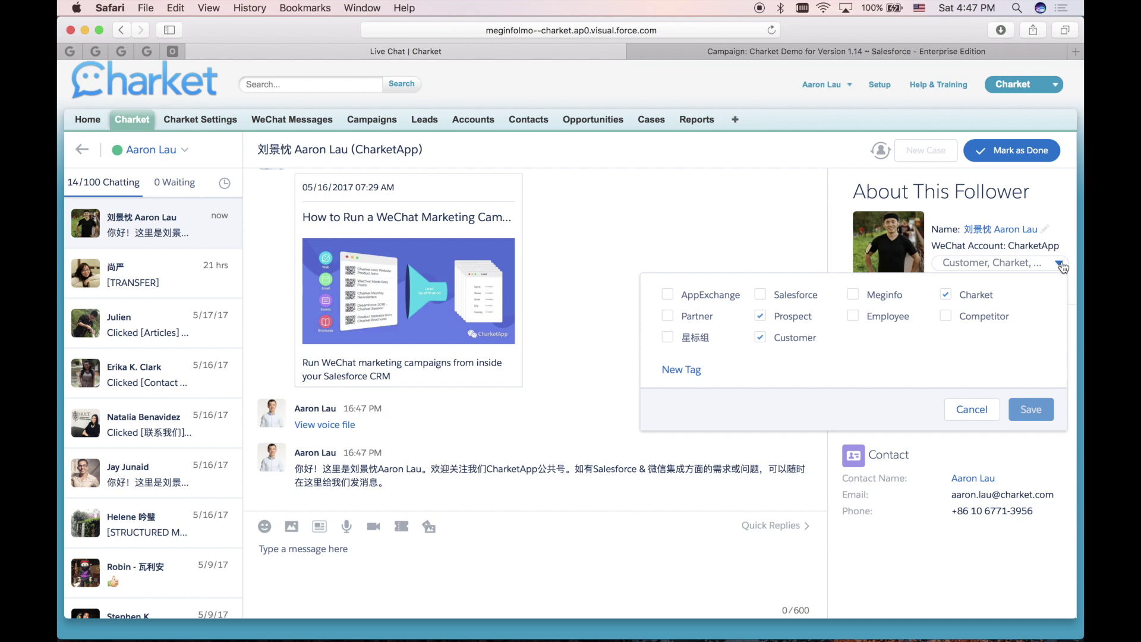
pyautogui.click(954, 295)
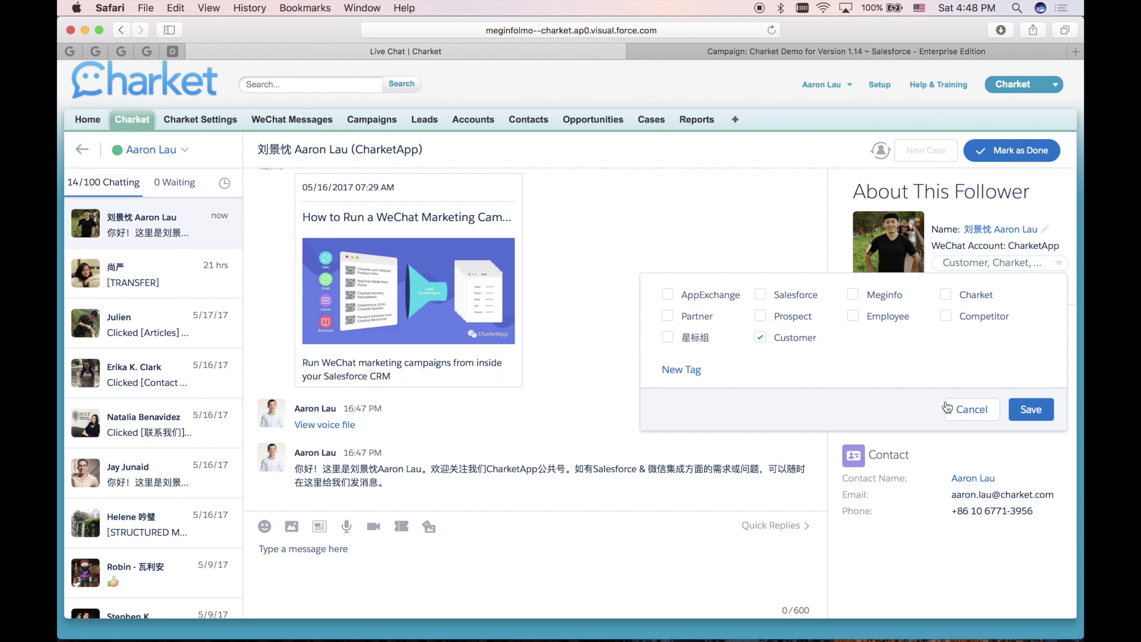
pyautogui.click(1029, 411)
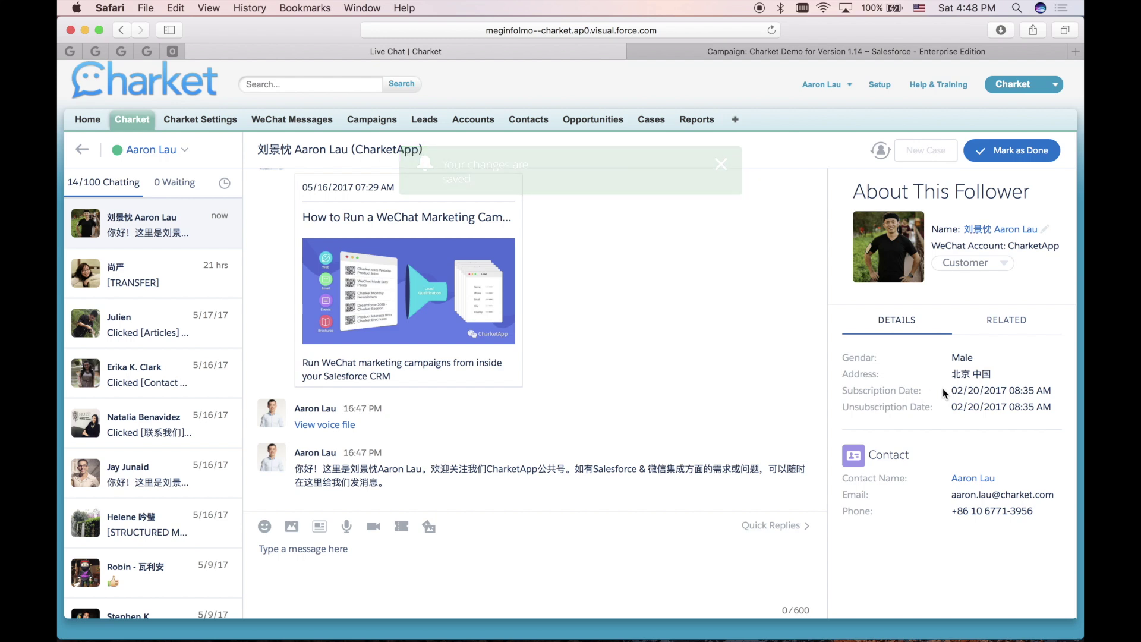
pyautogui.click(1004, 321)
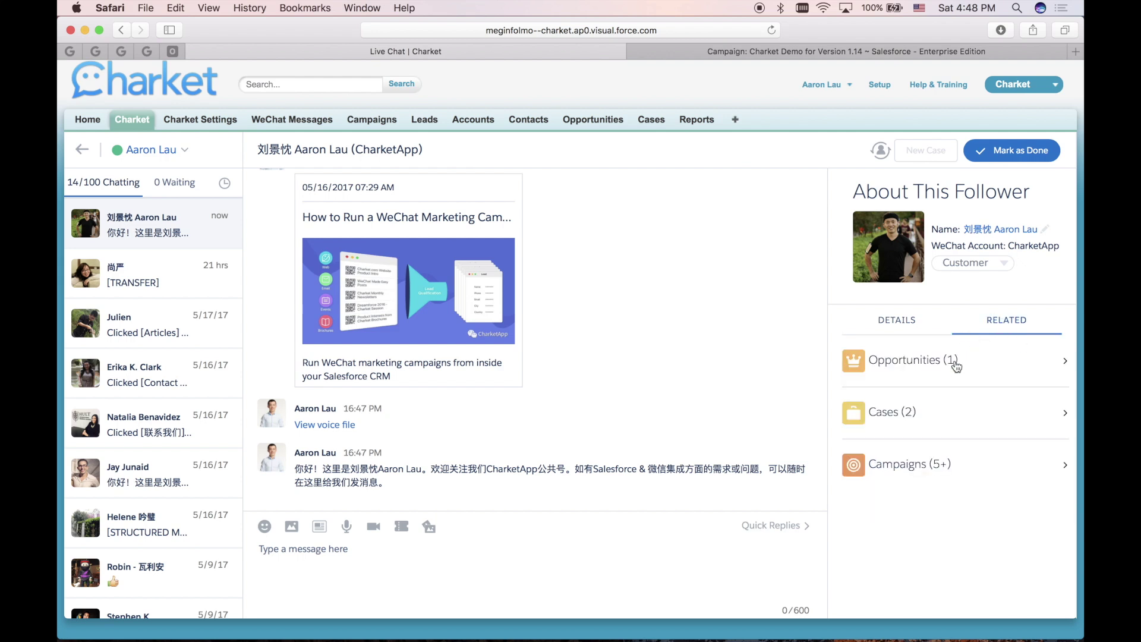
pyautogui.click(956, 367)
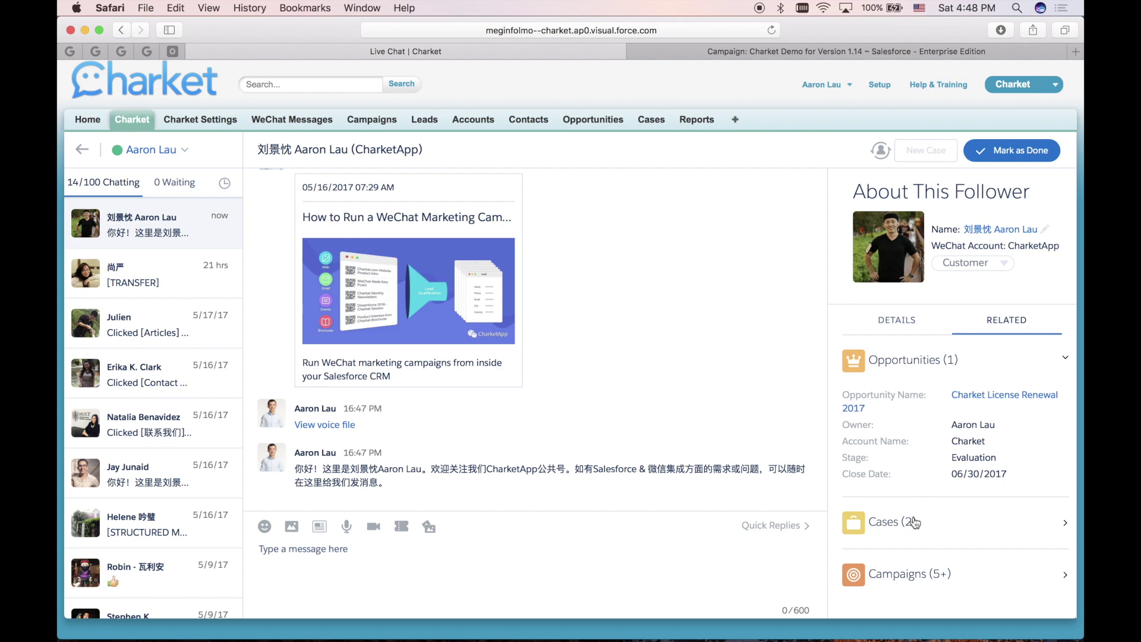
pyautogui.click(914, 522)
pyautogui.scroll(-3, 916, 523)
pyautogui.scroll(-1, 916, 523)
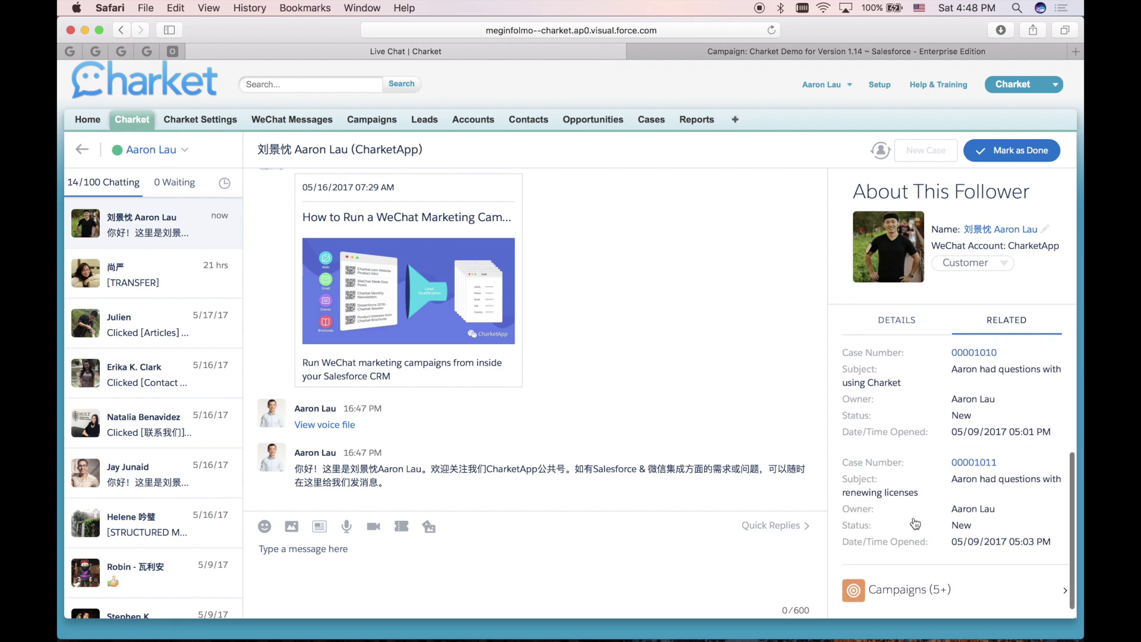
pyautogui.click(918, 589)
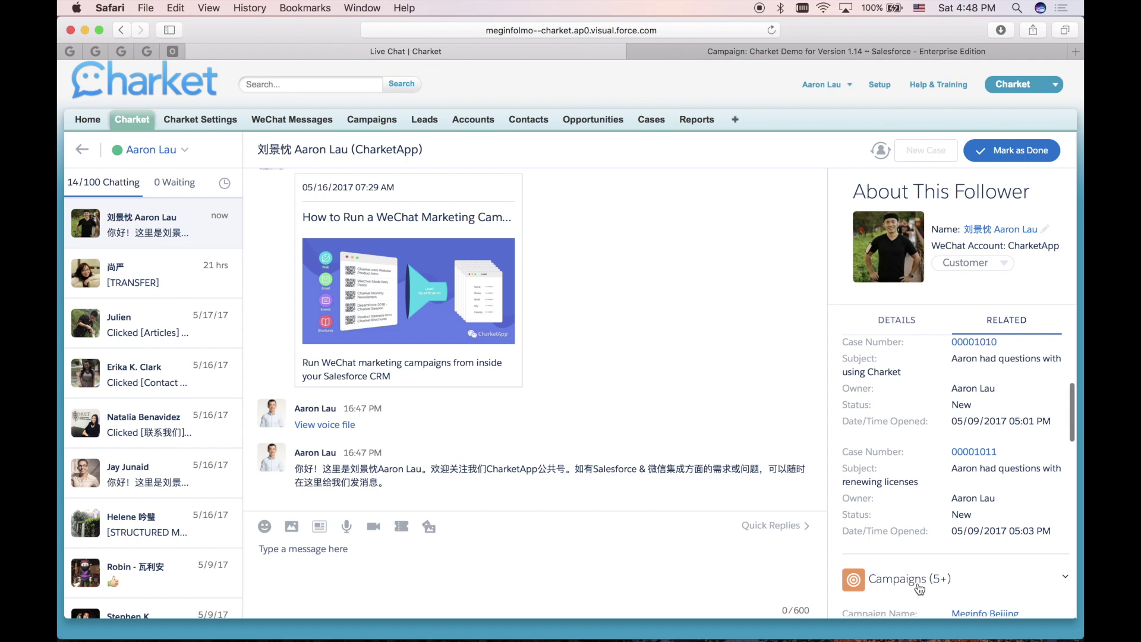
pyautogui.scroll(-5, 920, 589)
pyautogui.scroll(-10, 919, 590)
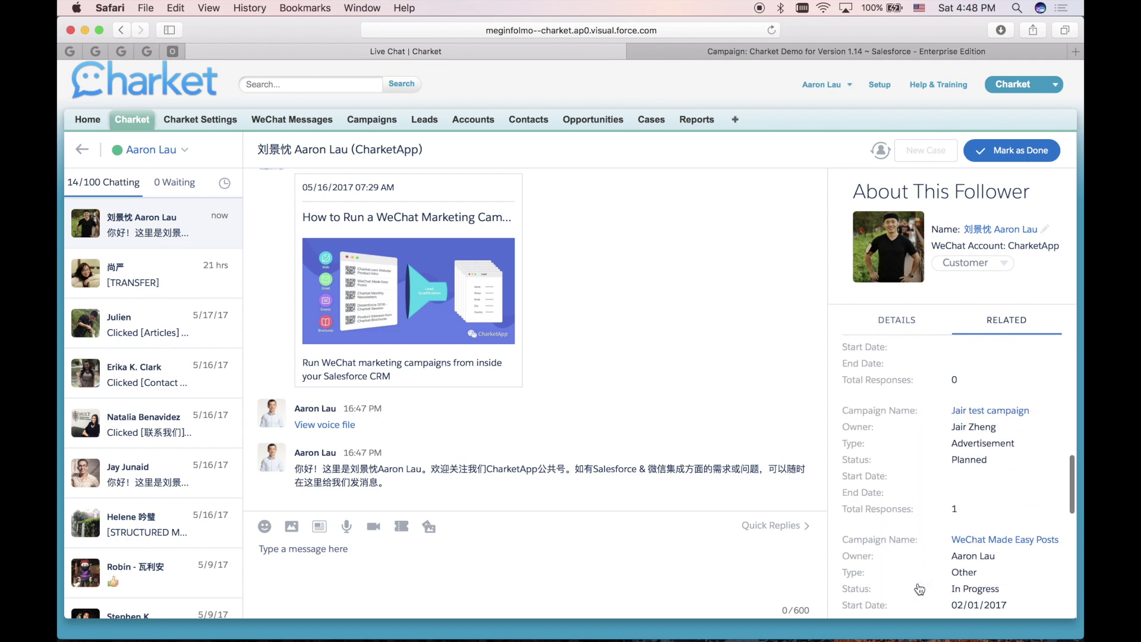
pyautogui.scroll(-6, 920, 589)
pyautogui.click(143, 229)
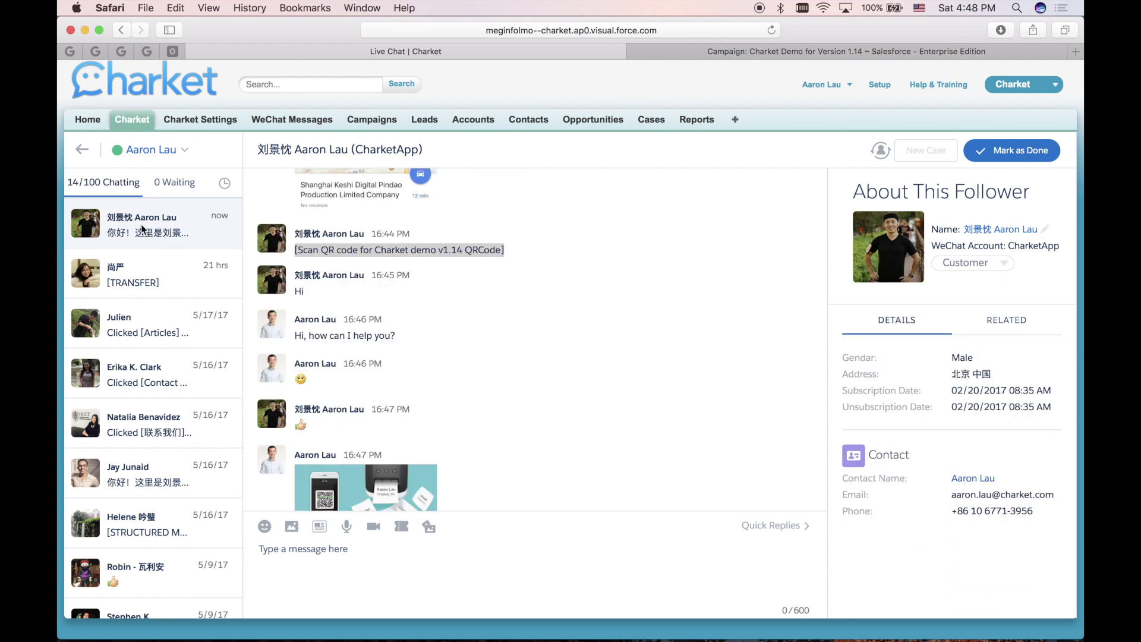
pyautogui.click(173, 184)
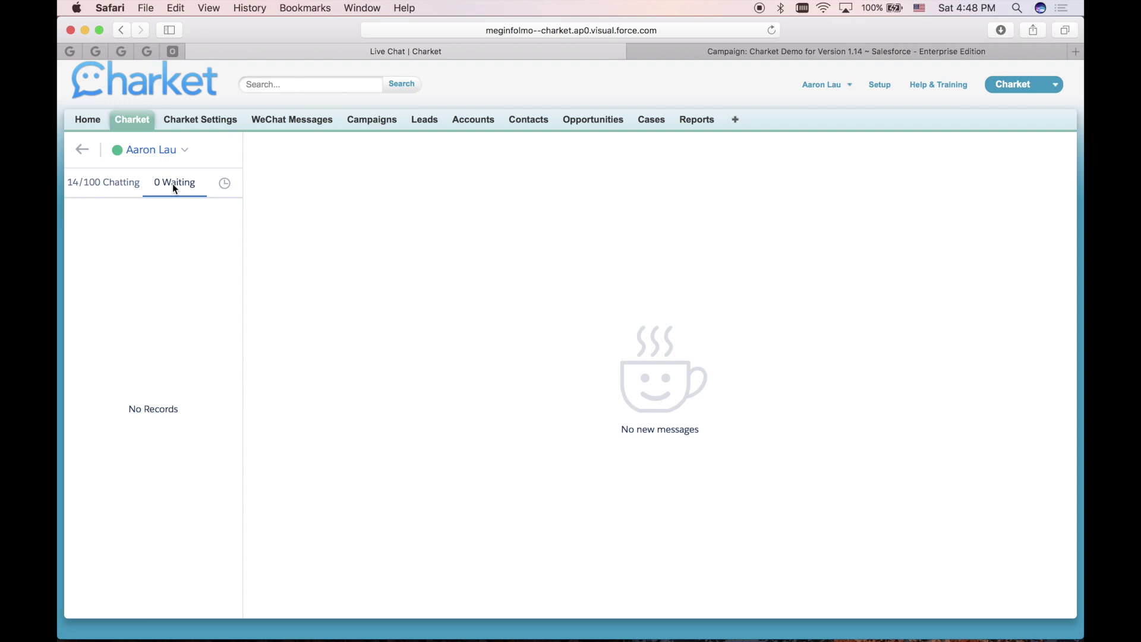
pyautogui.click(224, 188)
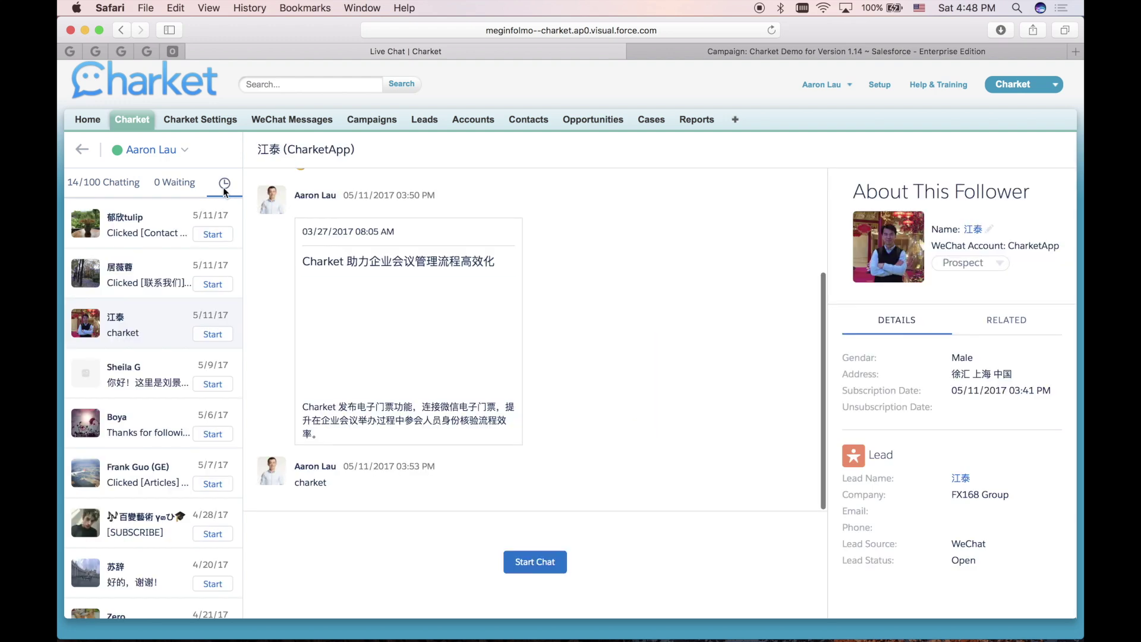
pyautogui.click(139, 186)
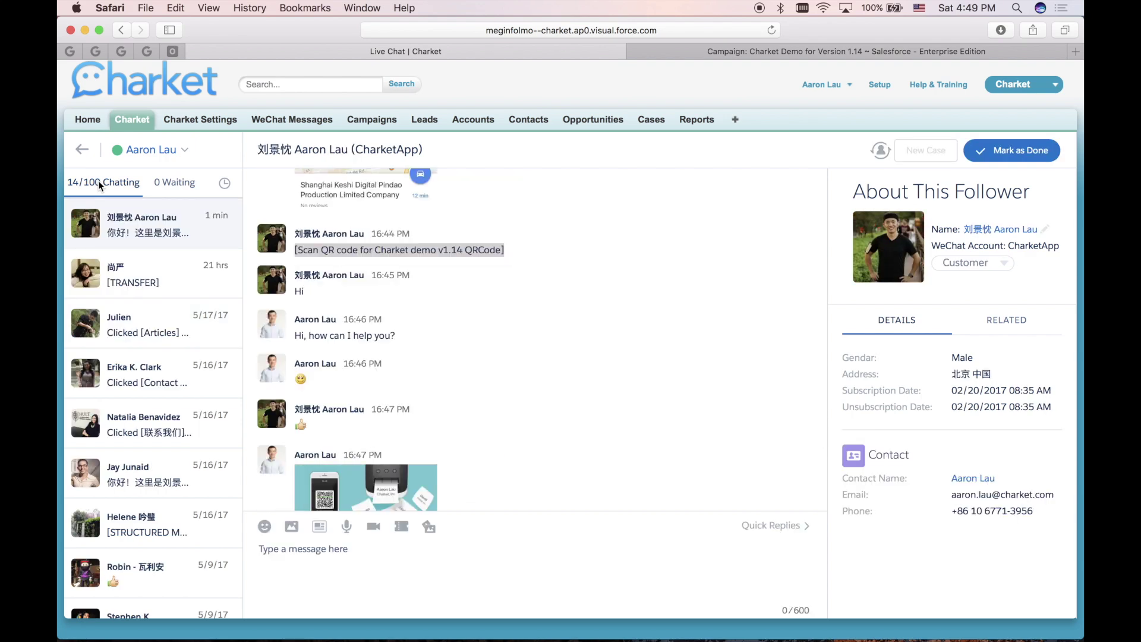
pyautogui.scroll(-5, 507, 374)
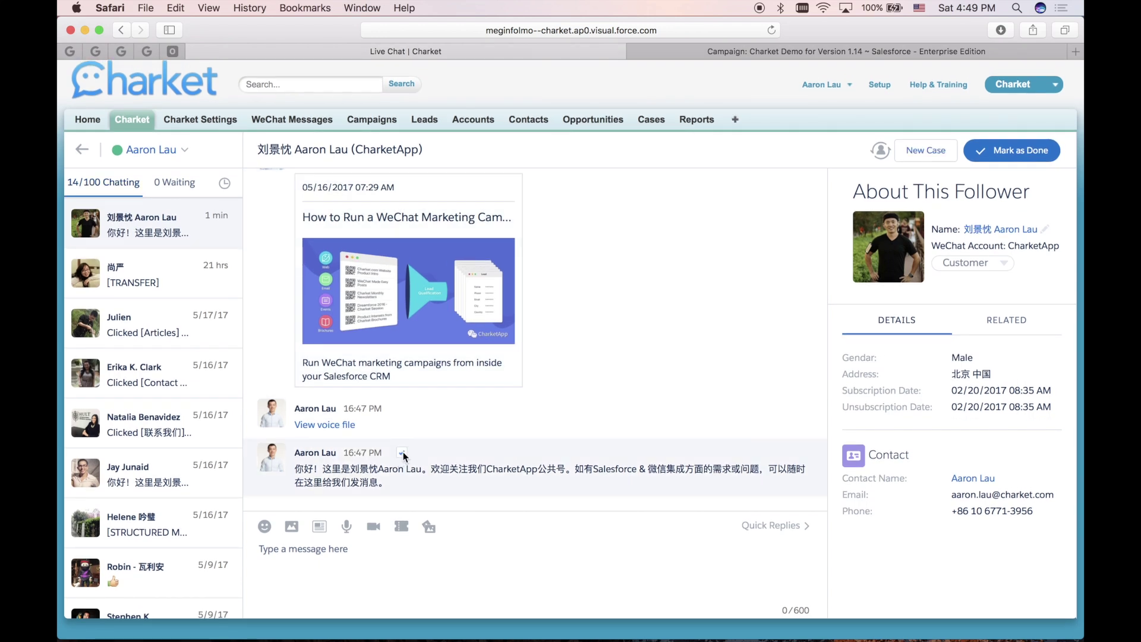
# Step: Log a Question case, reason Complex functionality, subject 'This customer had some questions using Charket'
pyautogui.scroll(3, 418, 275)
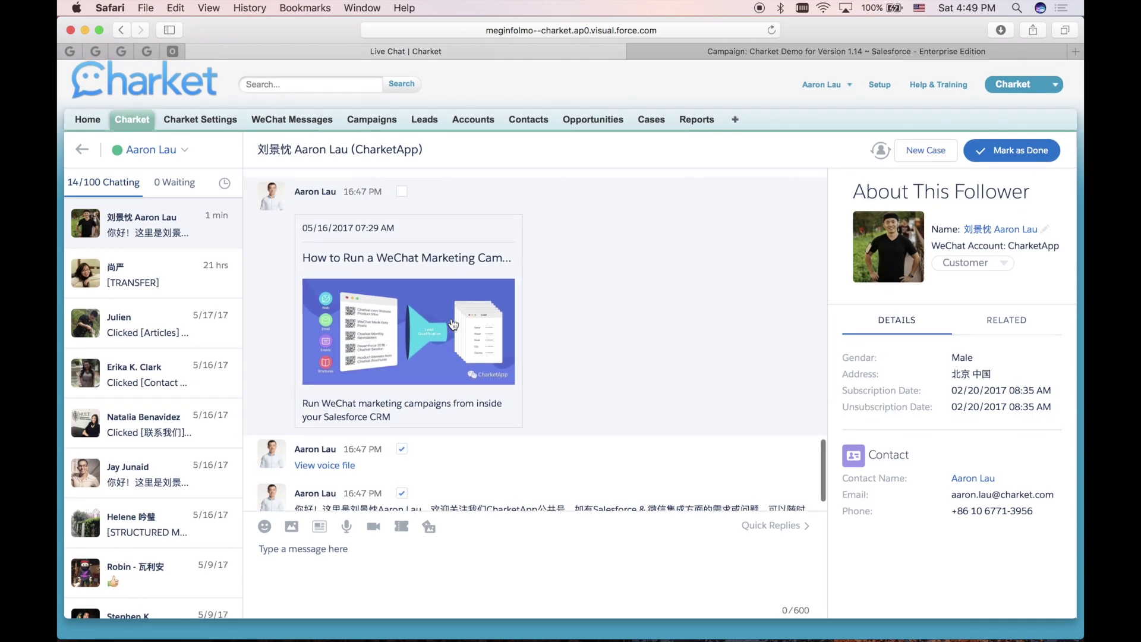
pyautogui.scroll(3, 402, 256)
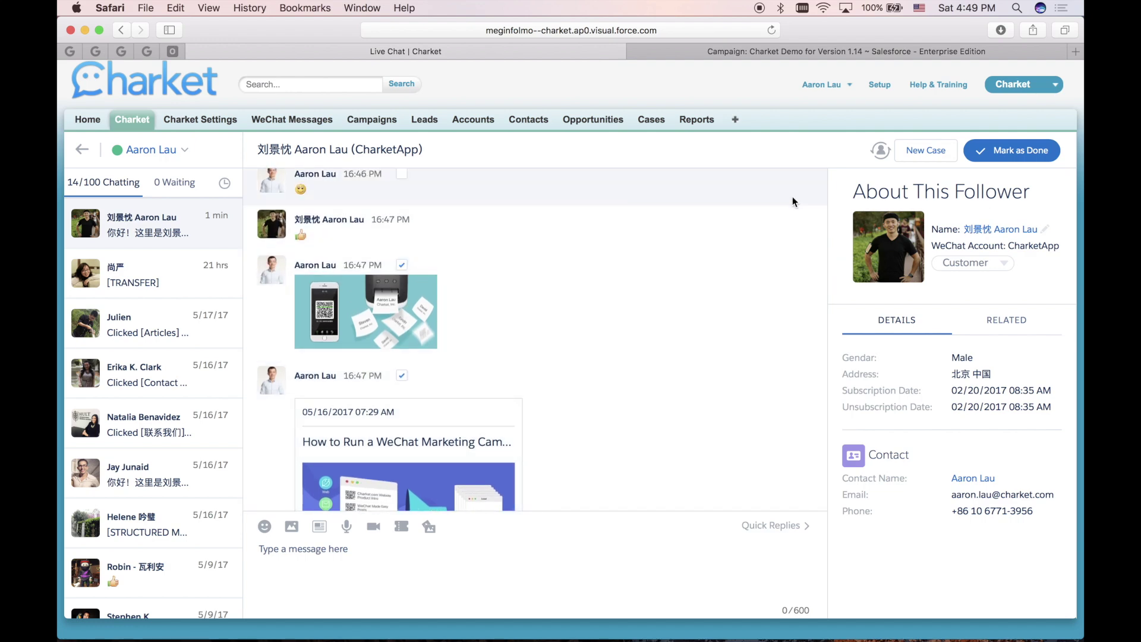
pyautogui.click(918, 152)
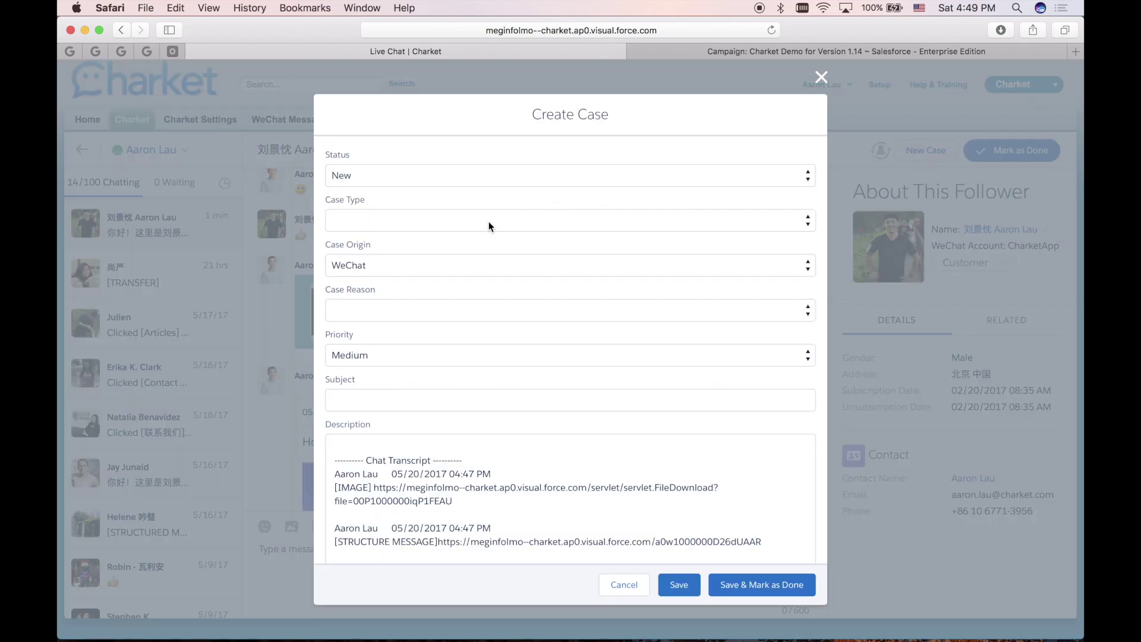
pyautogui.click(466, 223)
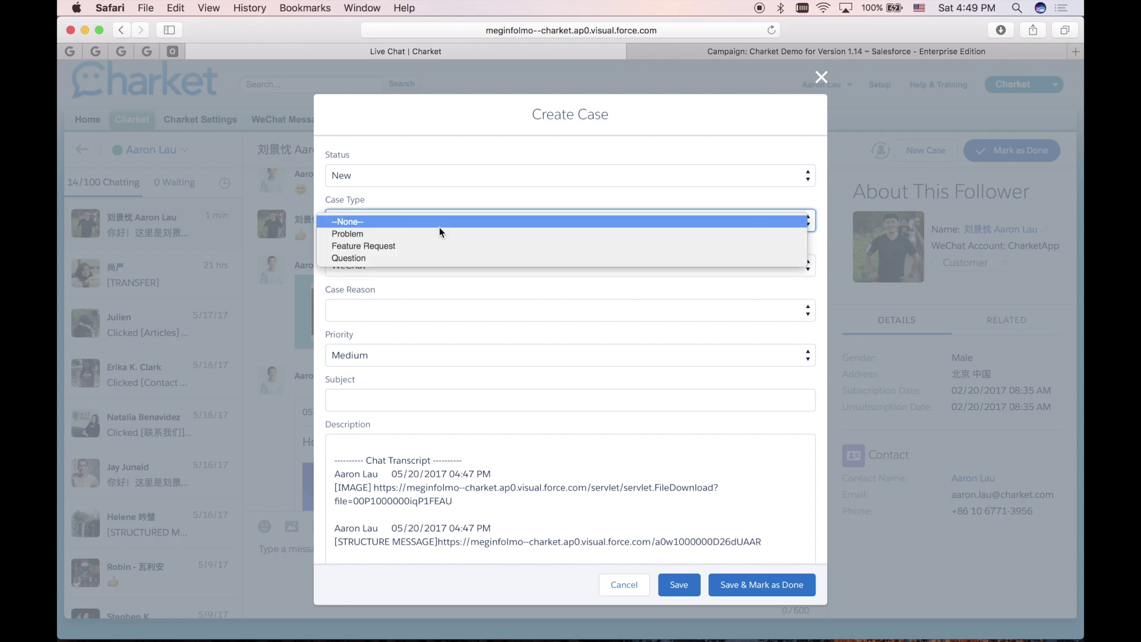
pyautogui.click(402, 258)
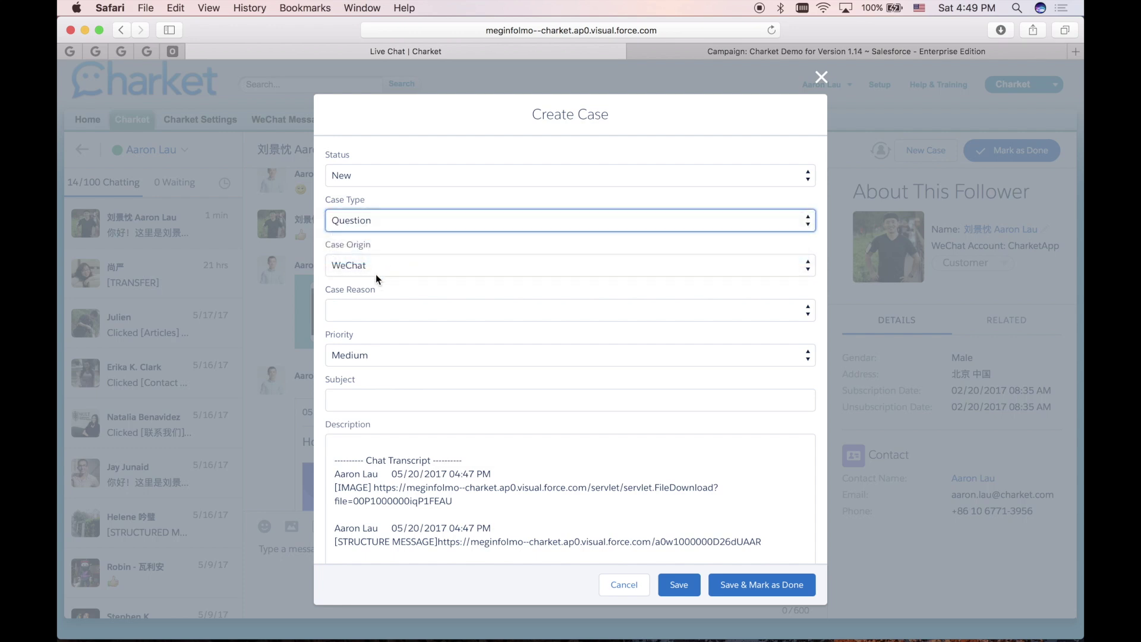
pyautogui.click(356, 314)
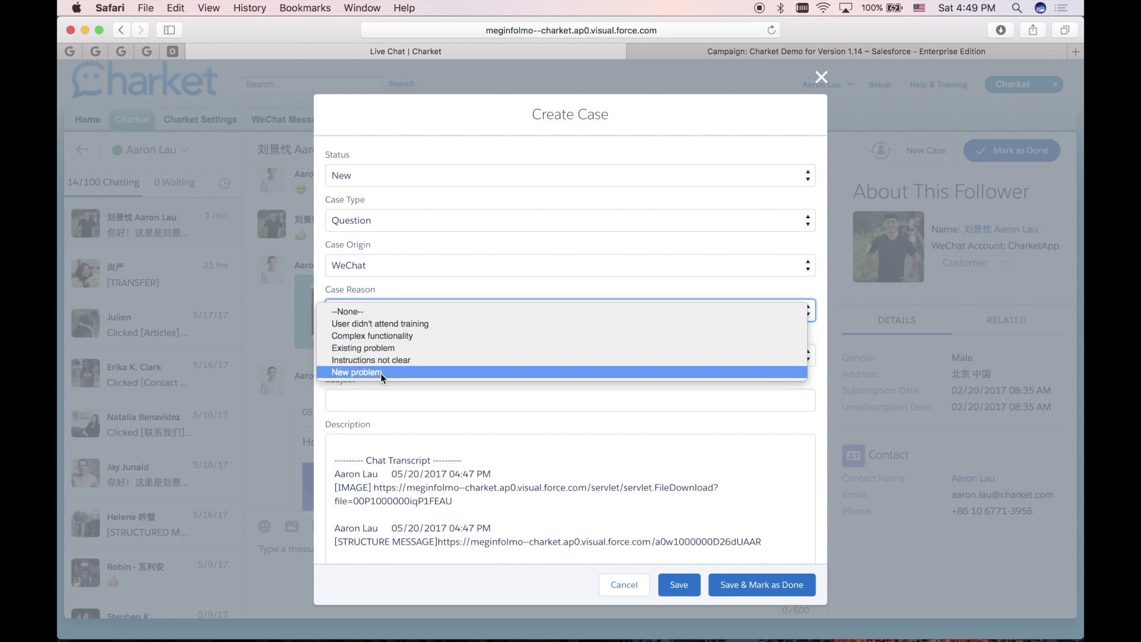
pyautogui.click(412, 335)
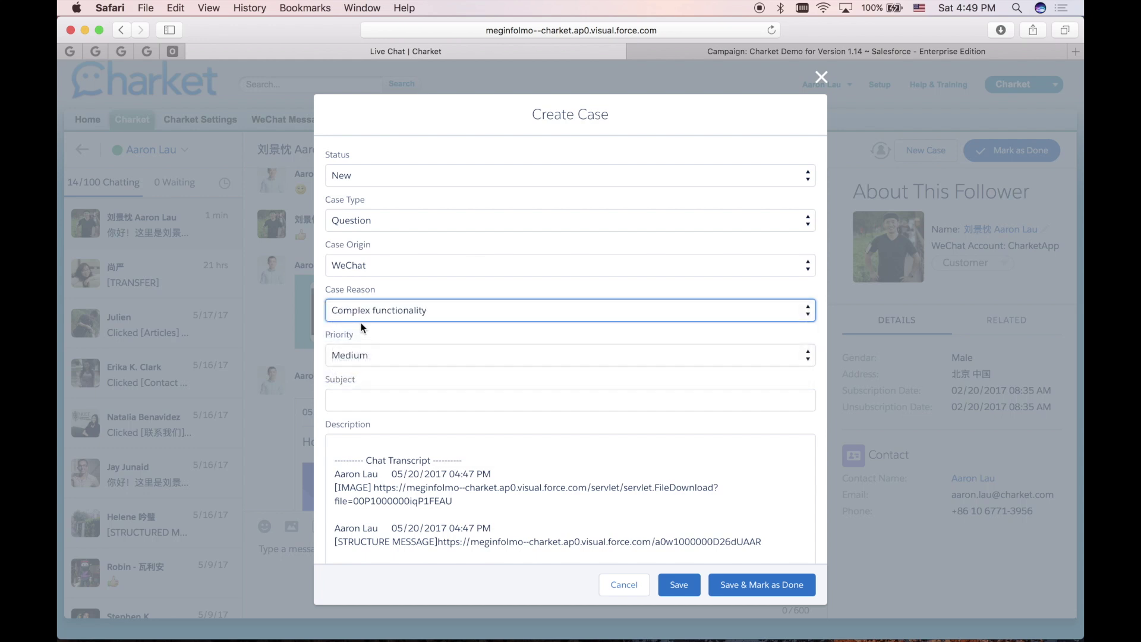
pyautogui.click(357, 404)
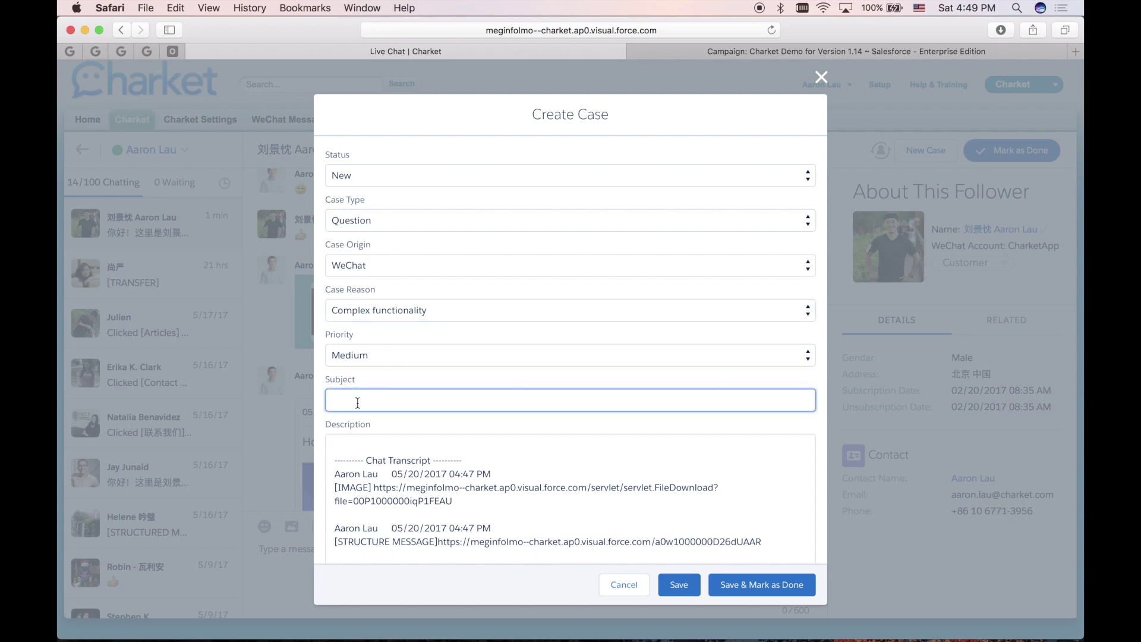
pyautogui.write('This customer had some questions using Charket')
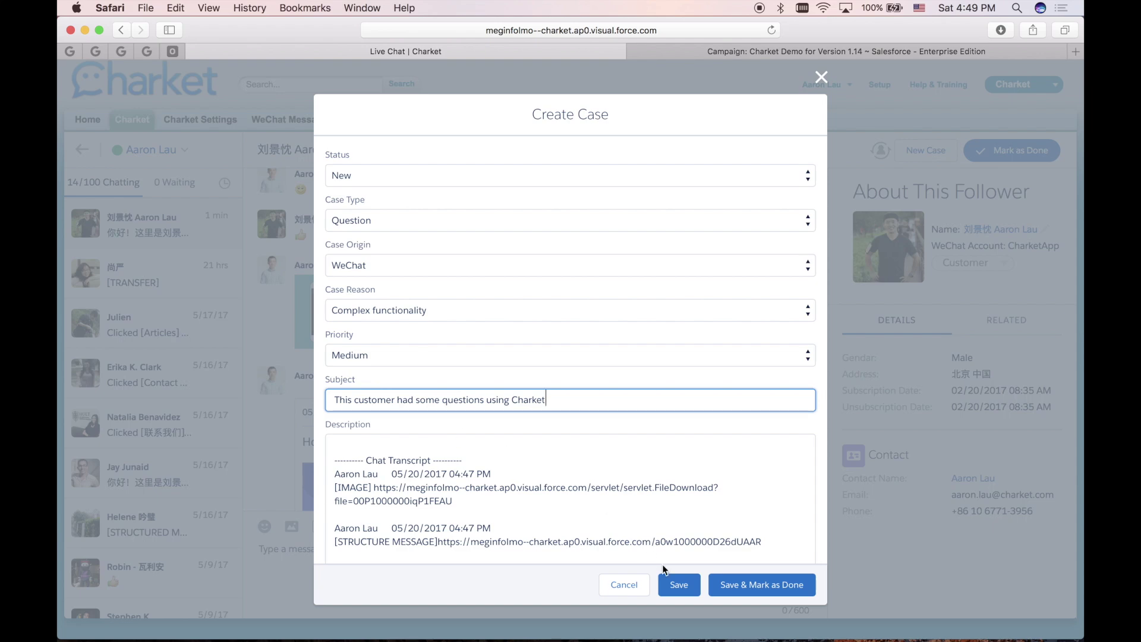
pyautogui.click(677, 586)
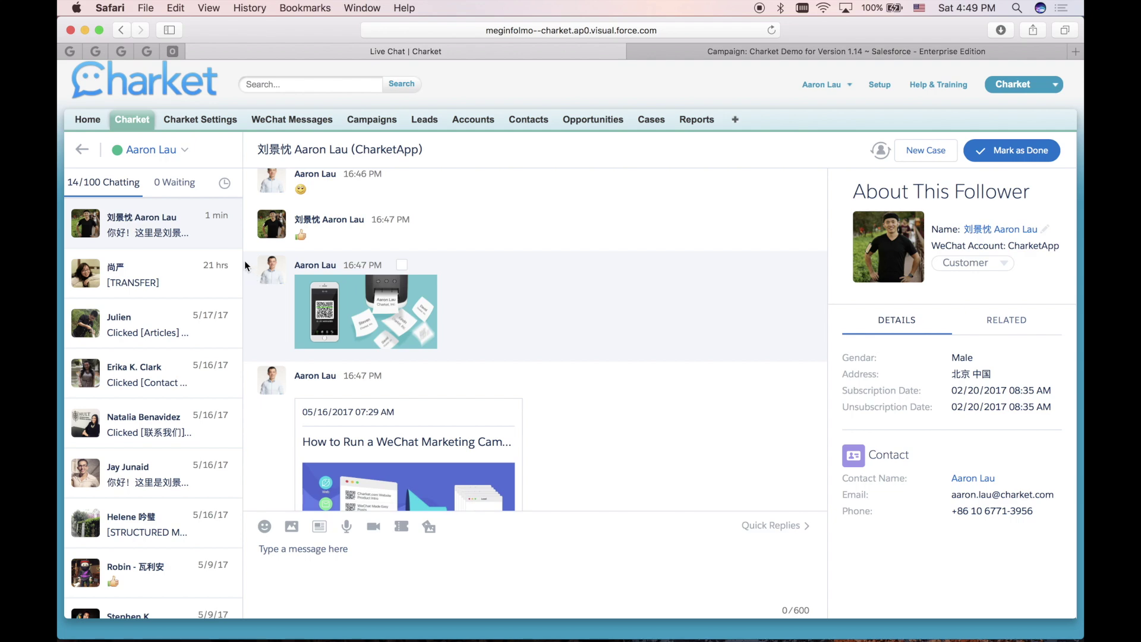
# Step: Leave the live chat and return to the Charket home page
pyautogui.click(83, 152)
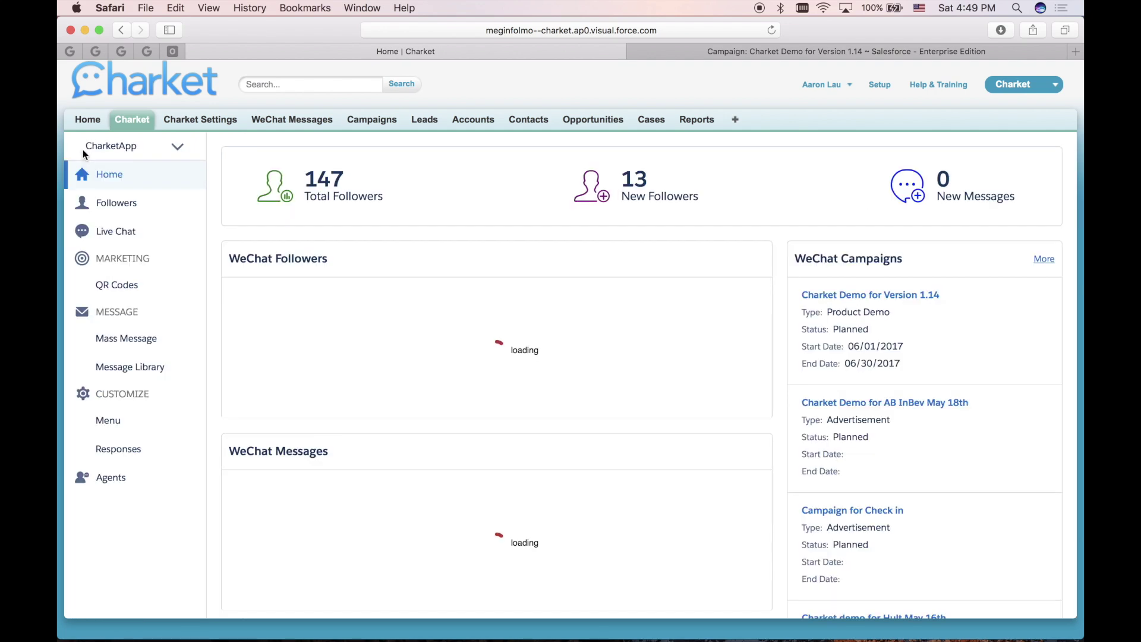
# Step: Show the WeChat followers list filtered to followers tagged Customer
pyautogui.click(115, 207)
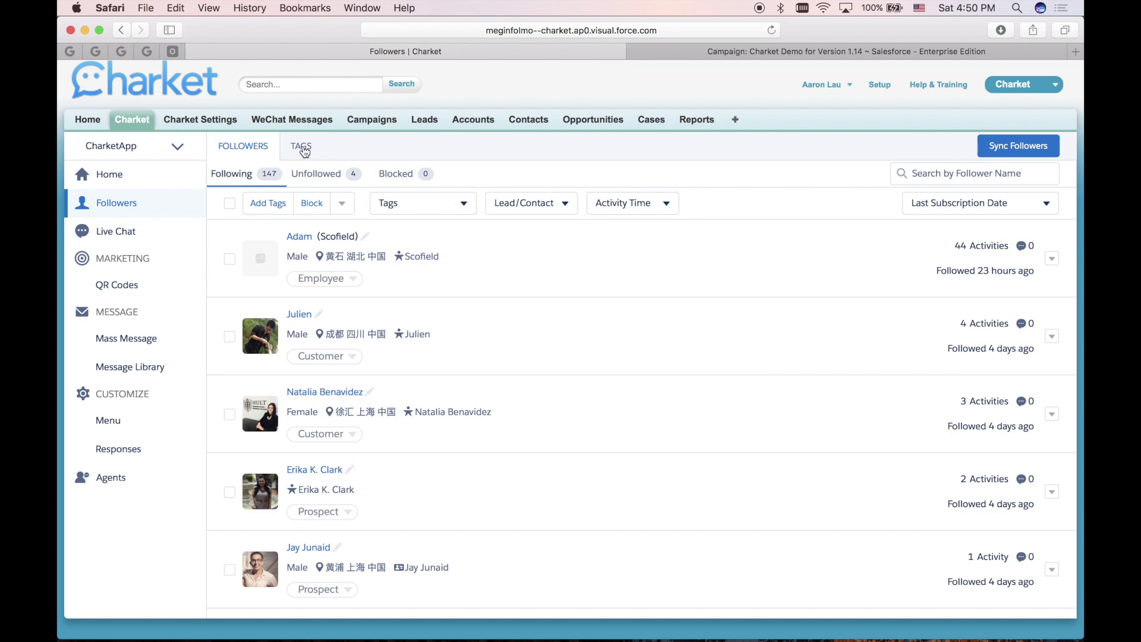
pyautogui.click(303, 149)
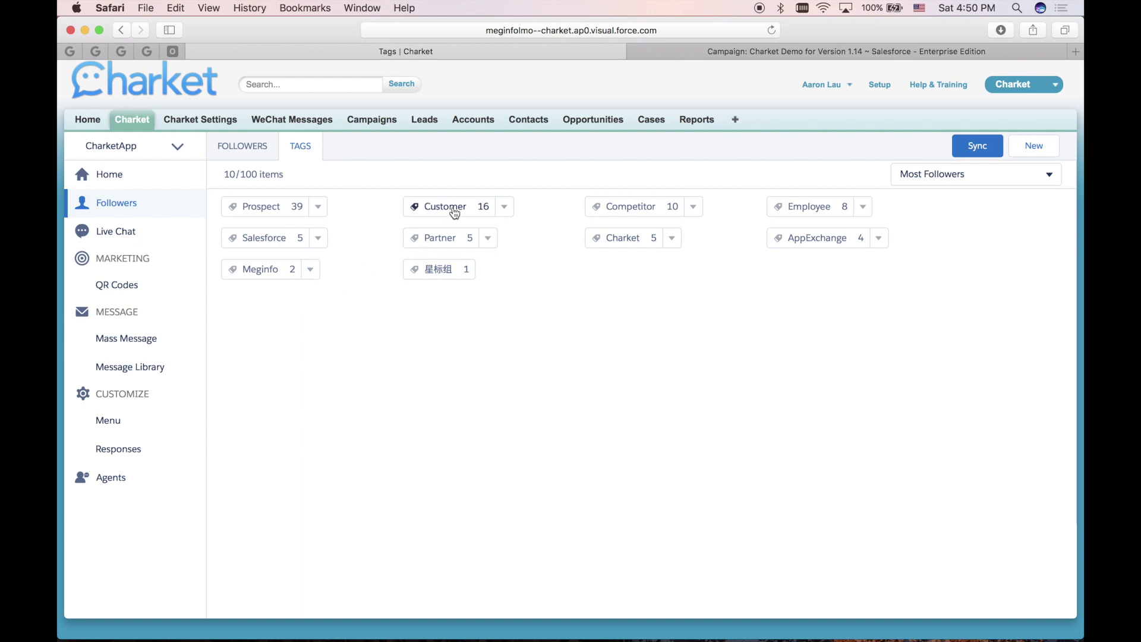
pyautogui.click(456, 211)
pyautogui.scroll(-8, 408, 386)
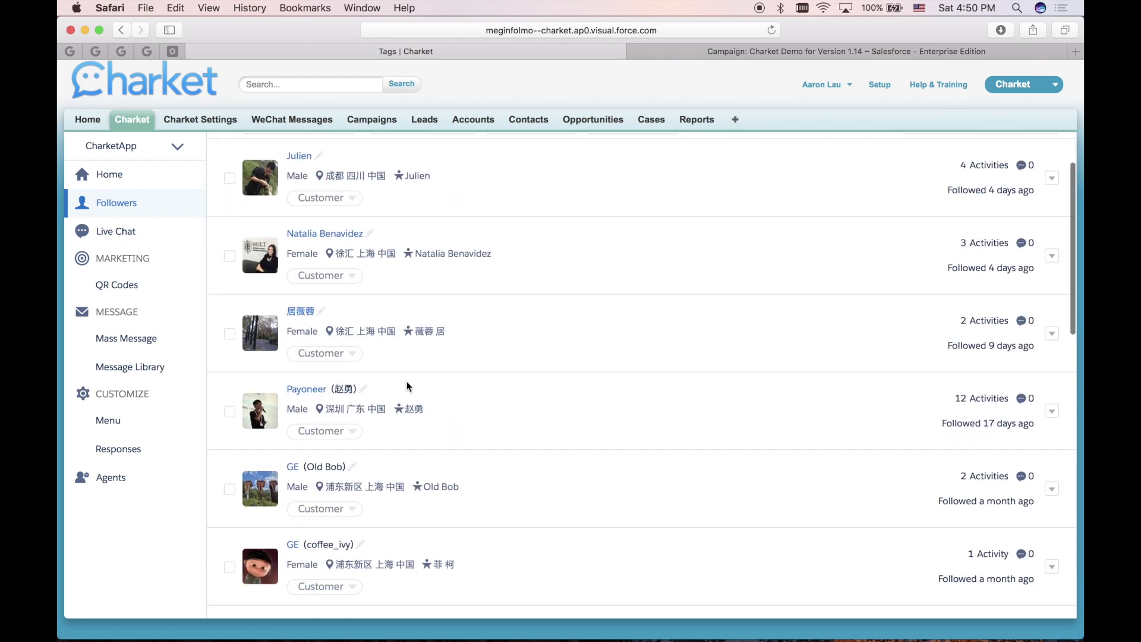
pyautogui.scroll(-7, 407, 386)
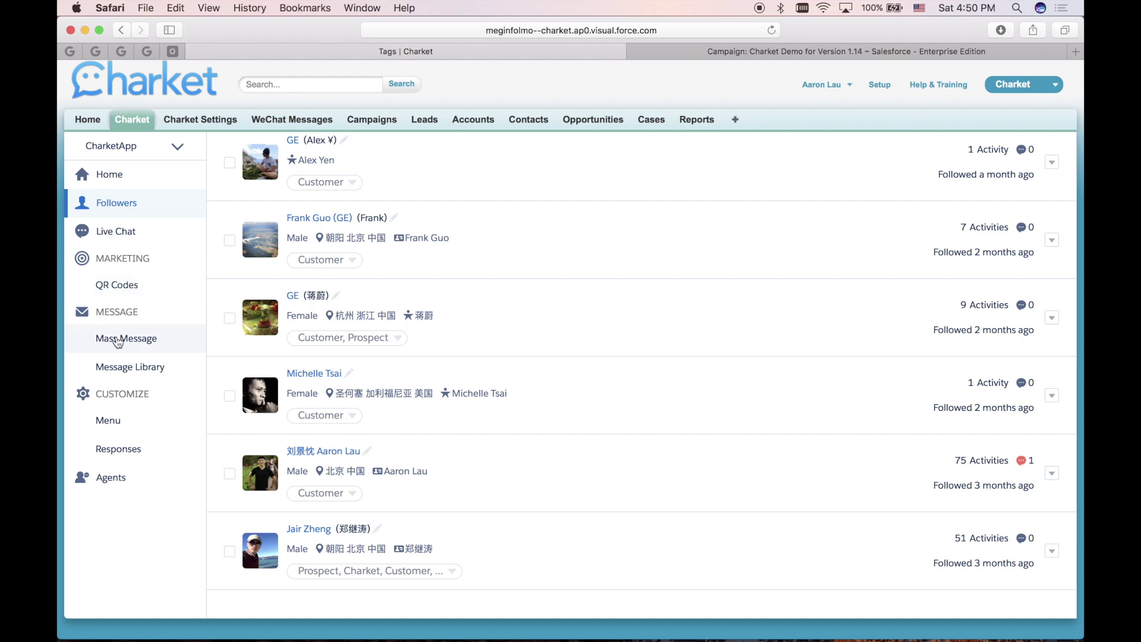
pyautogui.click(119, 341)
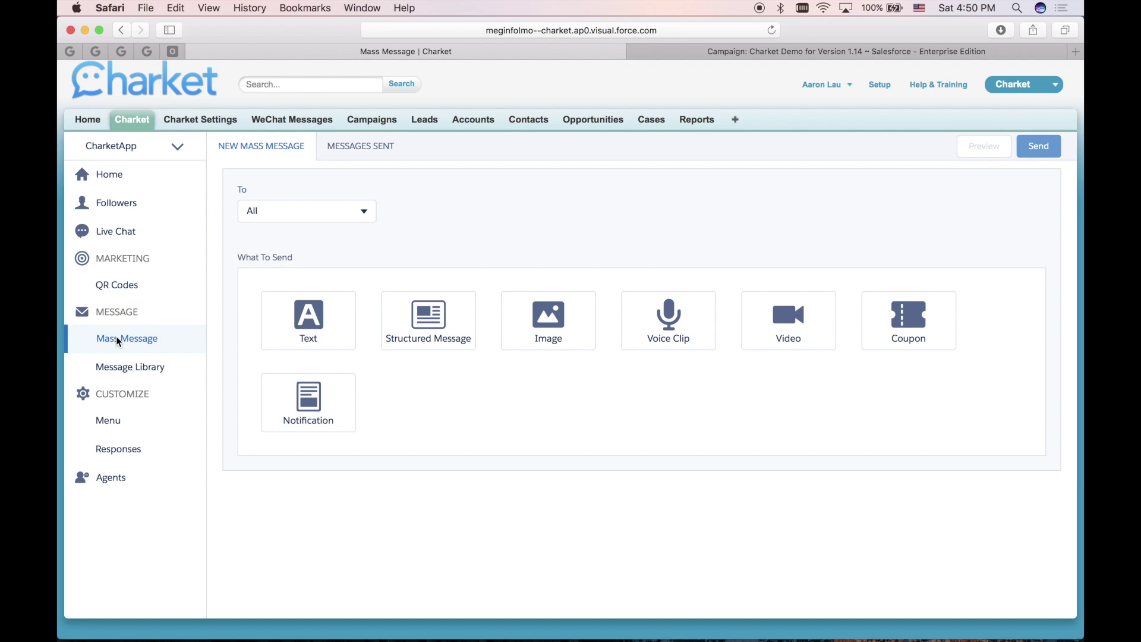
# Step: Address the mass message to the Charket Demo for Version 1.14 campaign
pyautogui.click(344, 220)
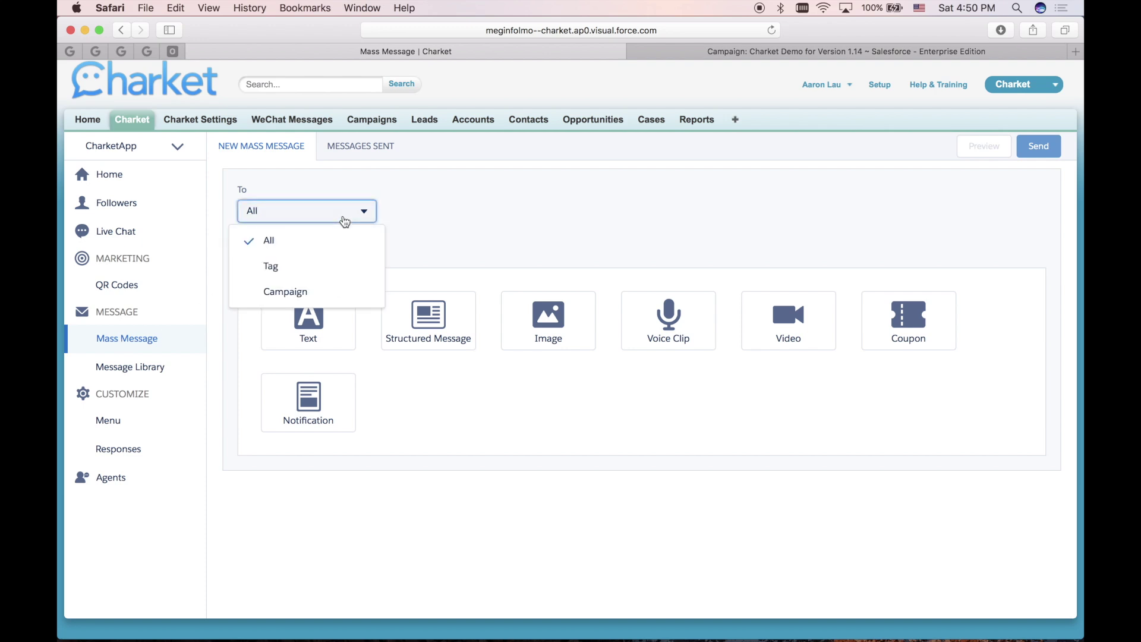
pyautogui.click(279, 267)
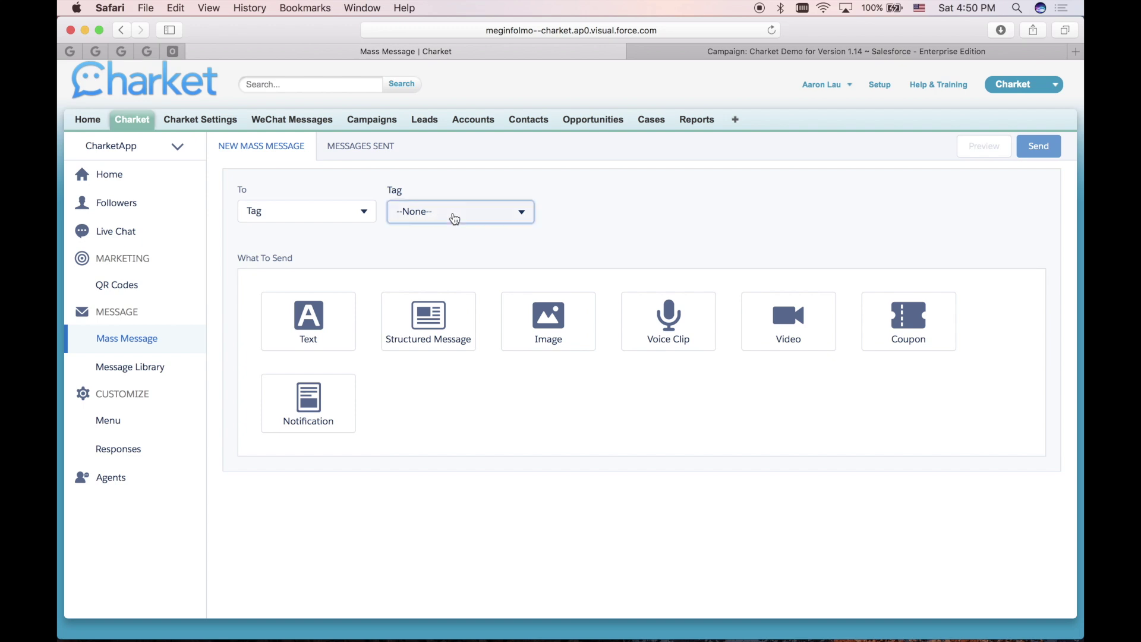
pyautogui.click(455, 219)
pyautogui.click(362, 216)
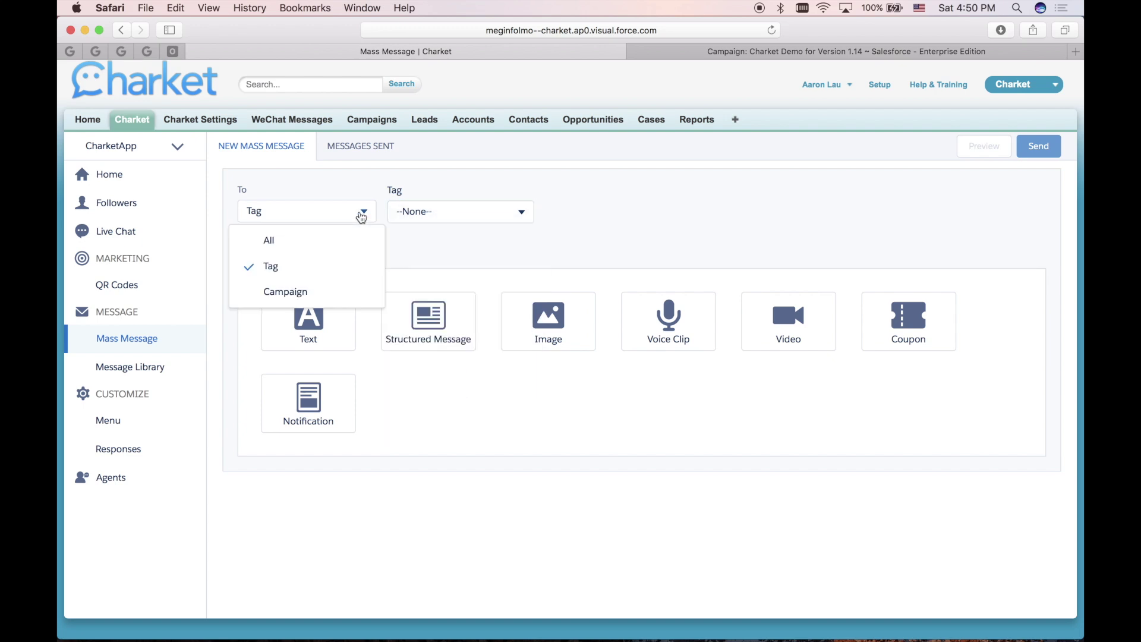
pyautogui.click(285, 292)
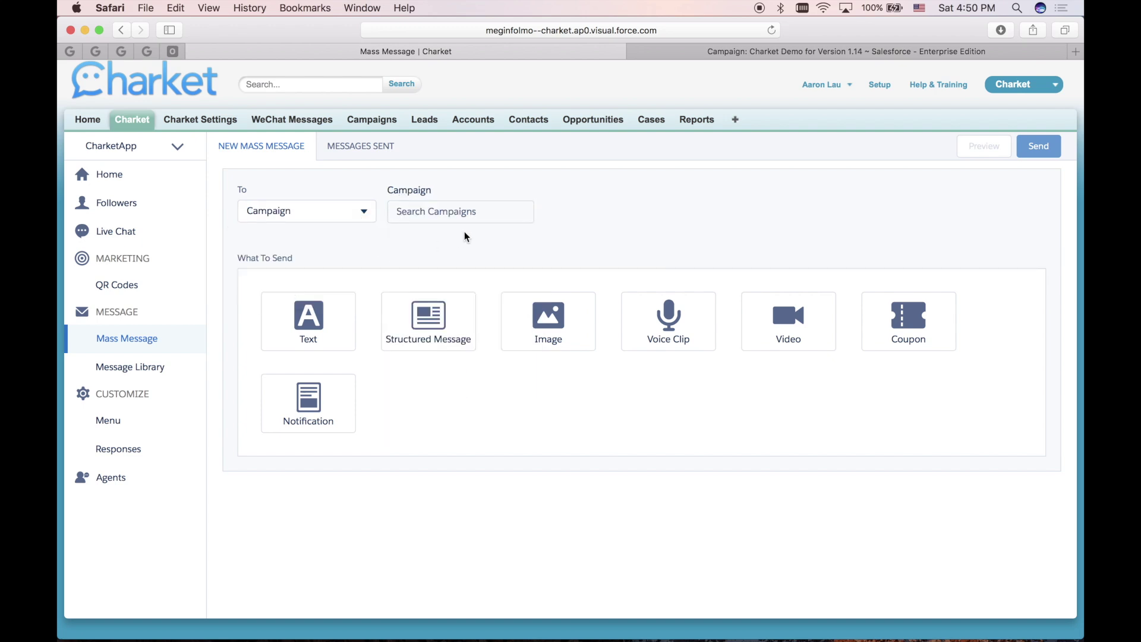
pyautogui.click(469, 211)
pyautogui.click(467, 238)
# Step: Use the 05/09/2017 QR-code structured article as the message and send it
pyautogui.click(301, 328)
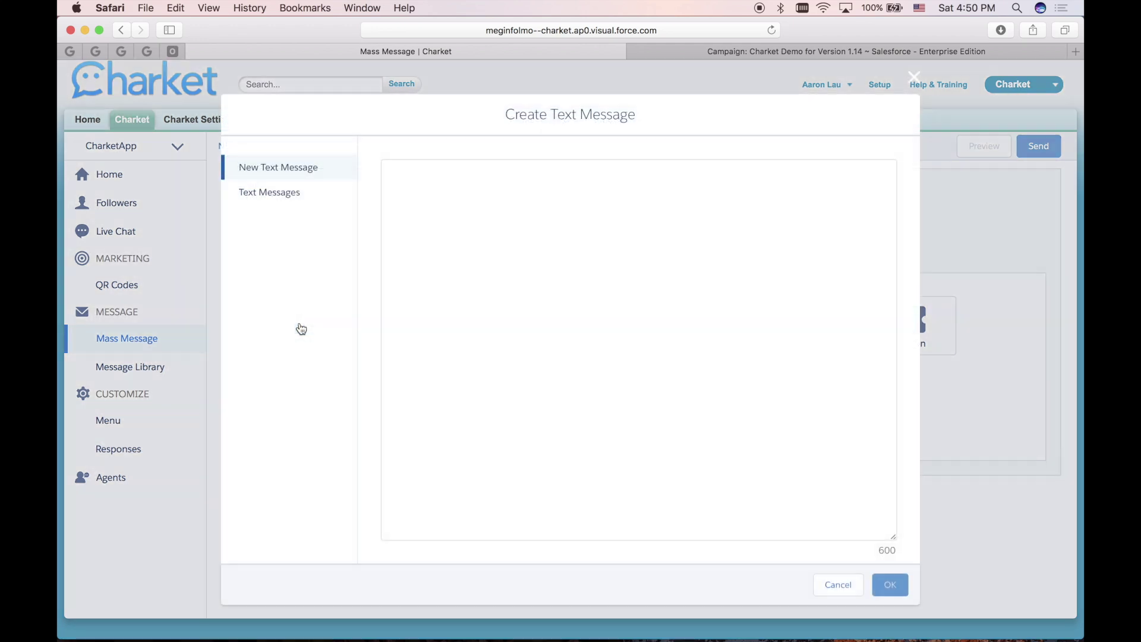
pyautogui.click(830, 585)
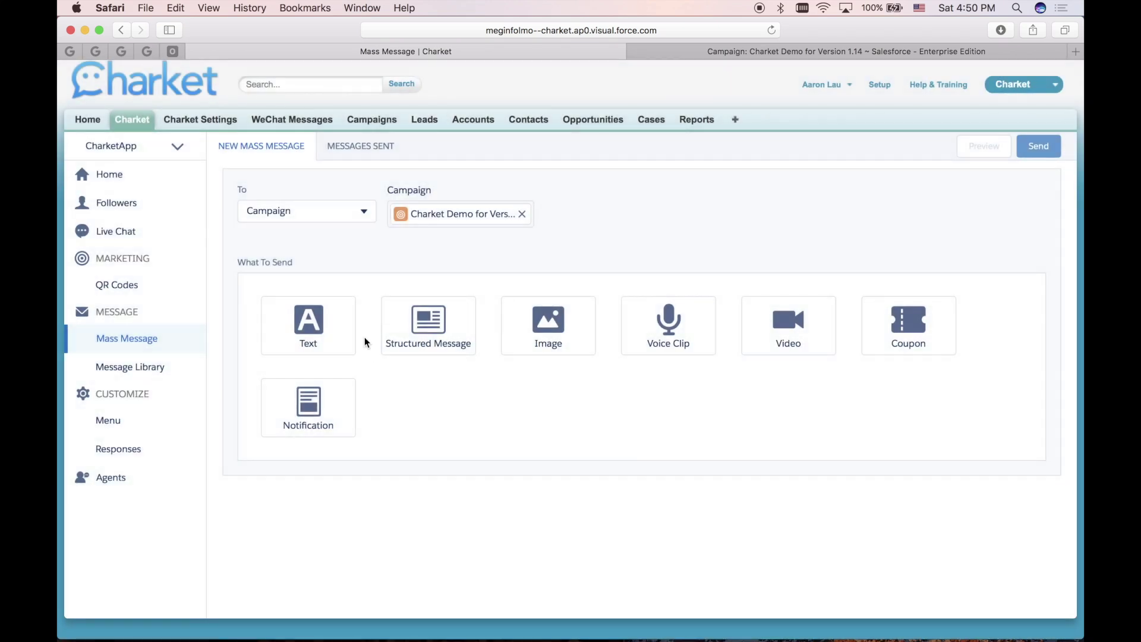
pyautogui.click(430, 339)
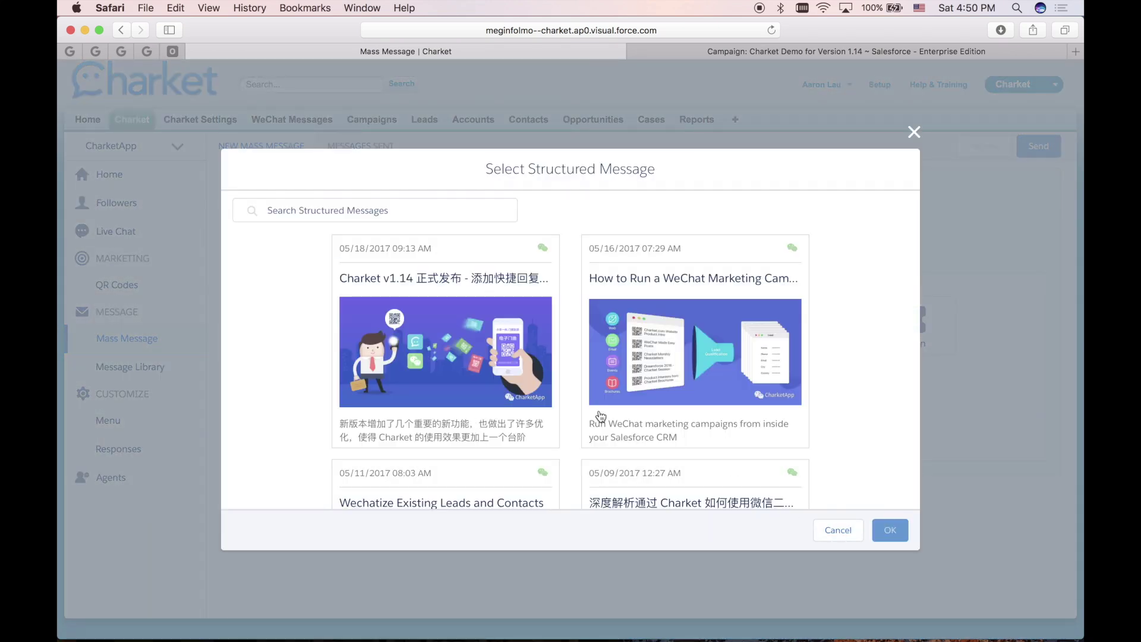
pyautogui.scroll(-5, 612, 415)
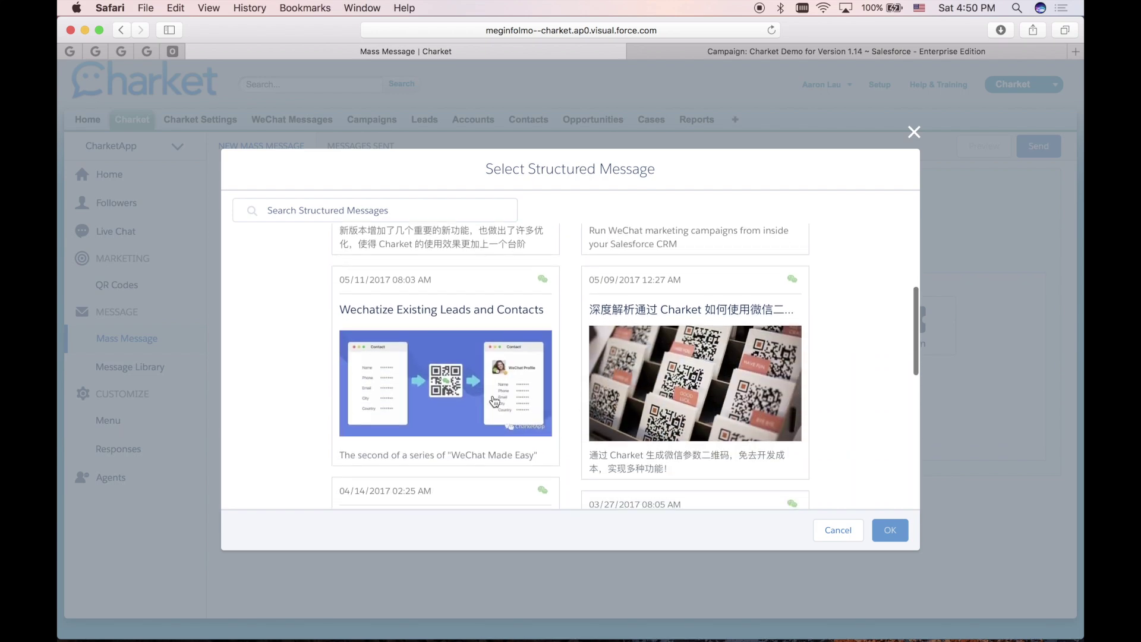
pyautogui.scroll(-2, 673, 405)
pyautogui.click(701, 327)
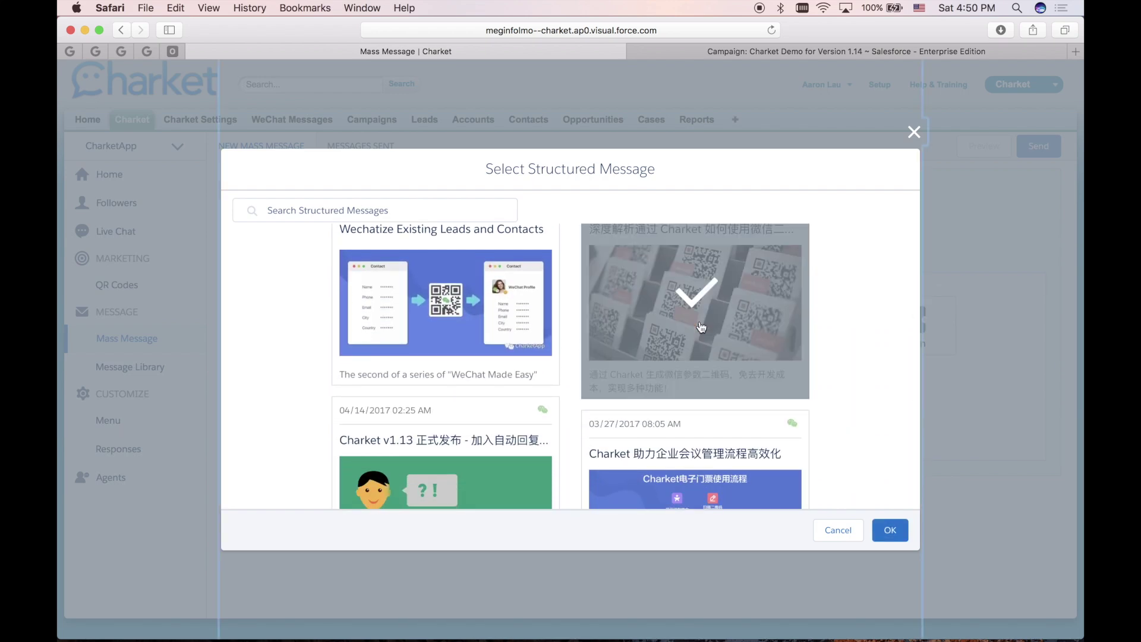
pyautogui.click(890, 531)
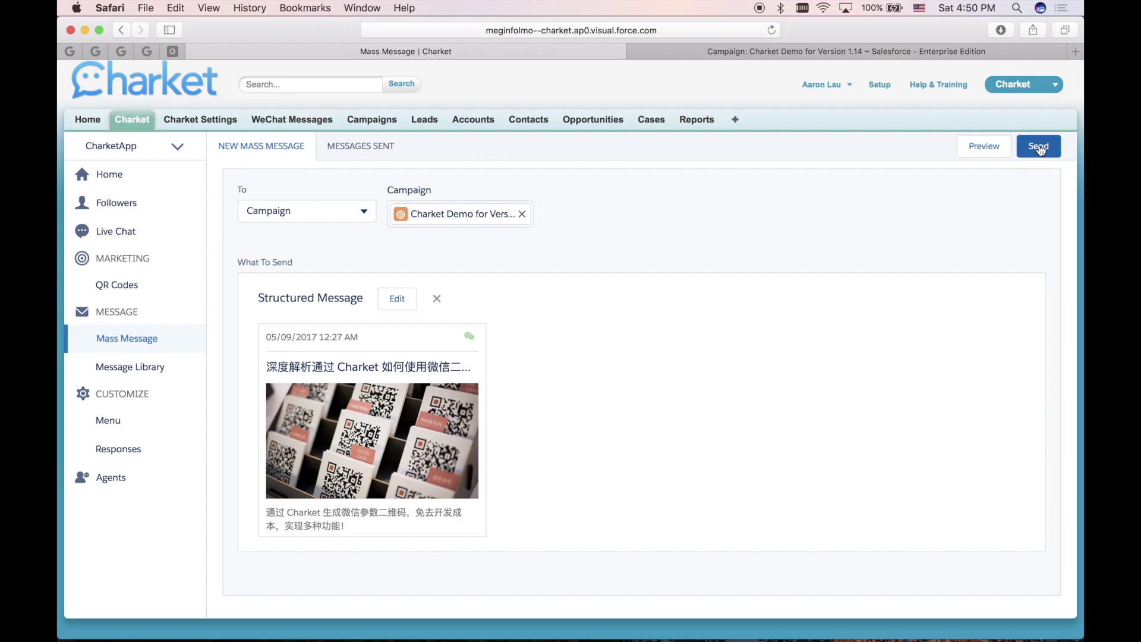
pyautogui.click(1040, 151)
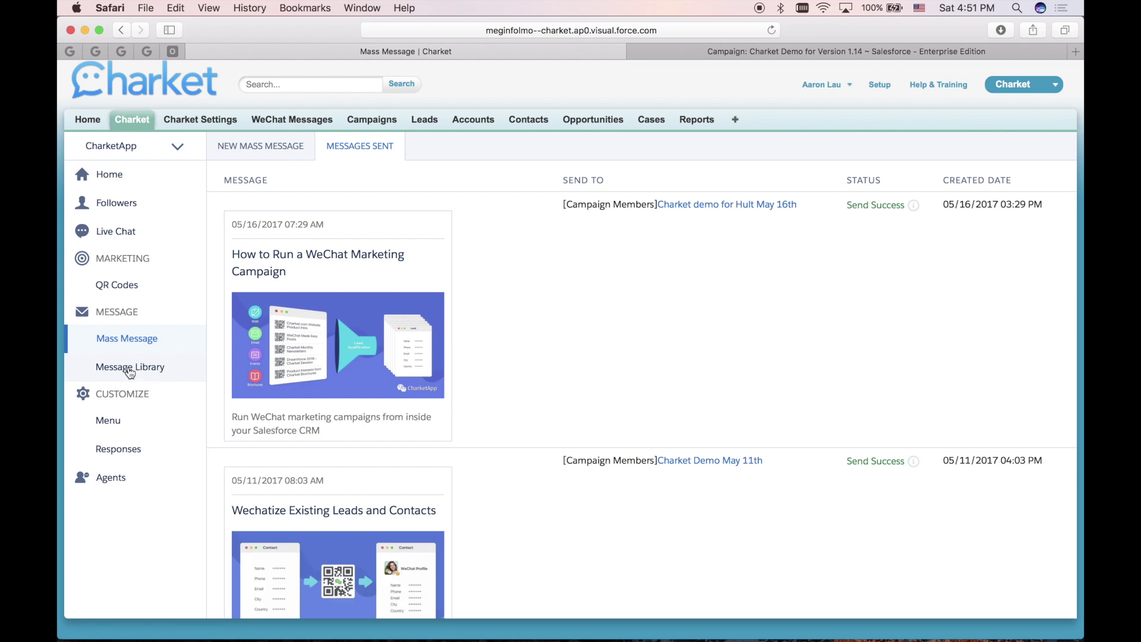
# Step: Go to the Message Library from the sidebar
pyautogui.click(126, 367)
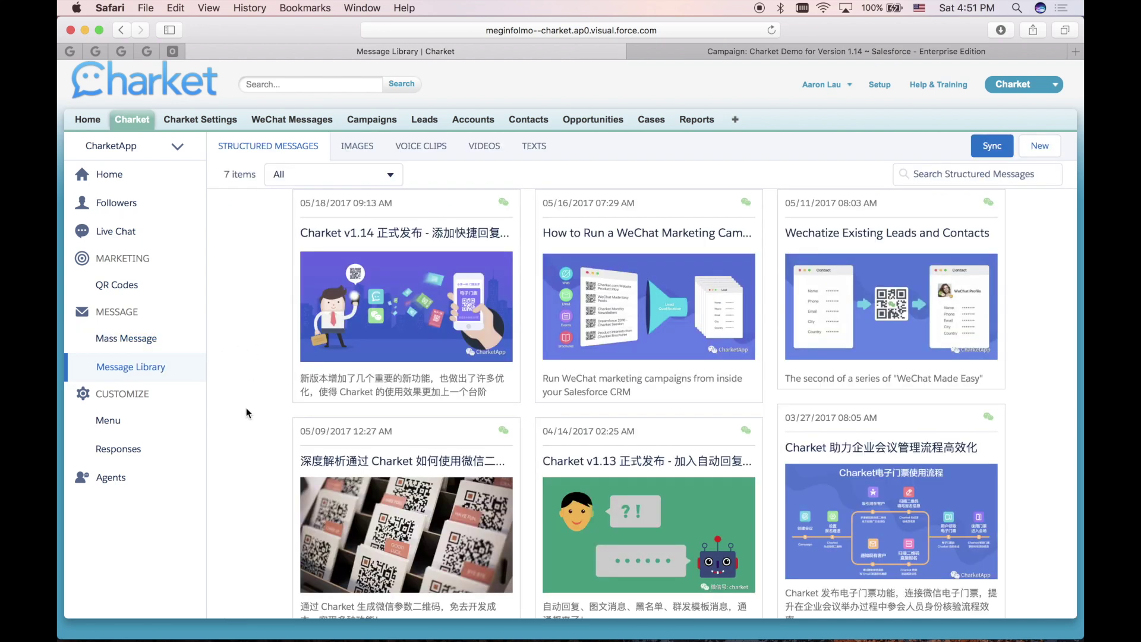
# Step: Browse the library's images, voice clips and texts, then return to structured messages
pyautogui.scroll(-3, 248, 413)
pyautogui.scroll(3, 248, 410)
pyautogui.moveTo(341, 229)
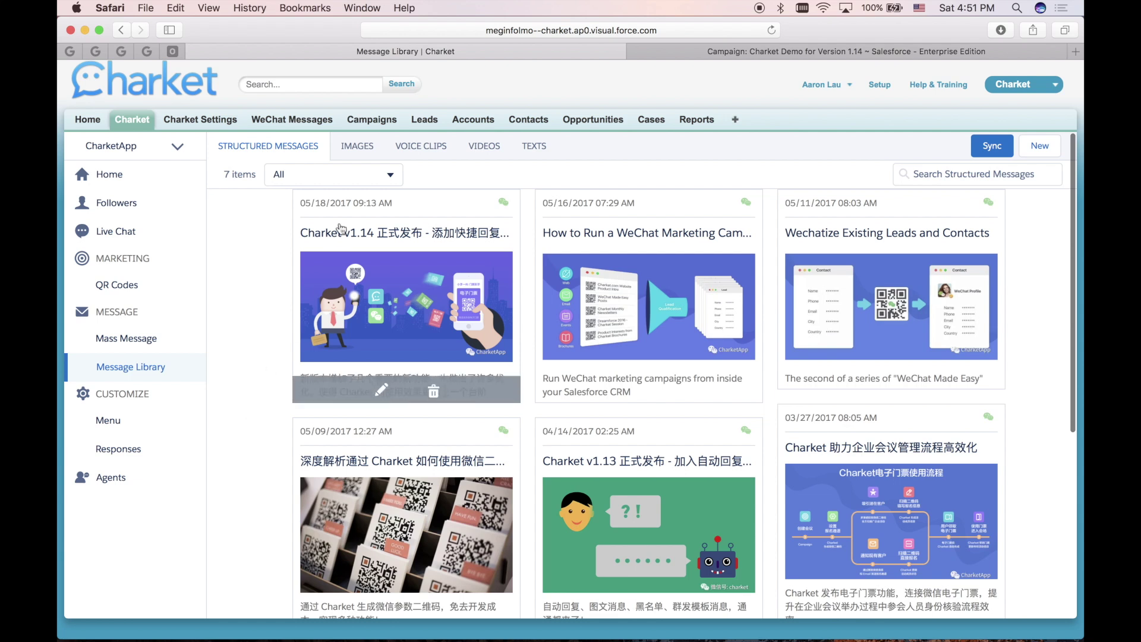
pyautogui.click(358, 147)
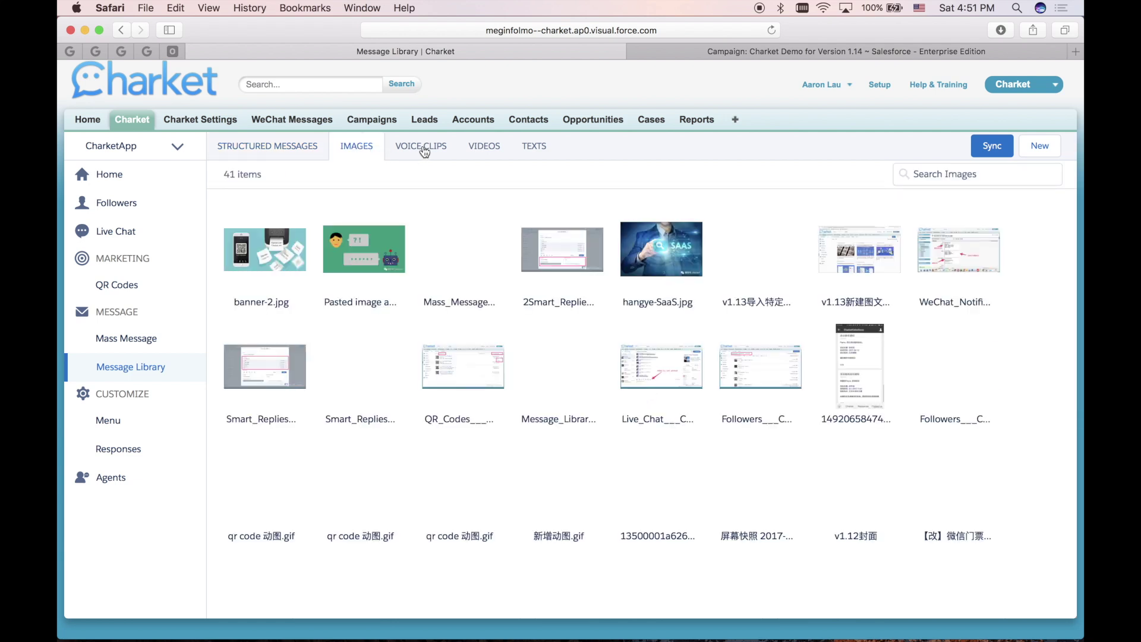
pyautogui.click(425, 149)
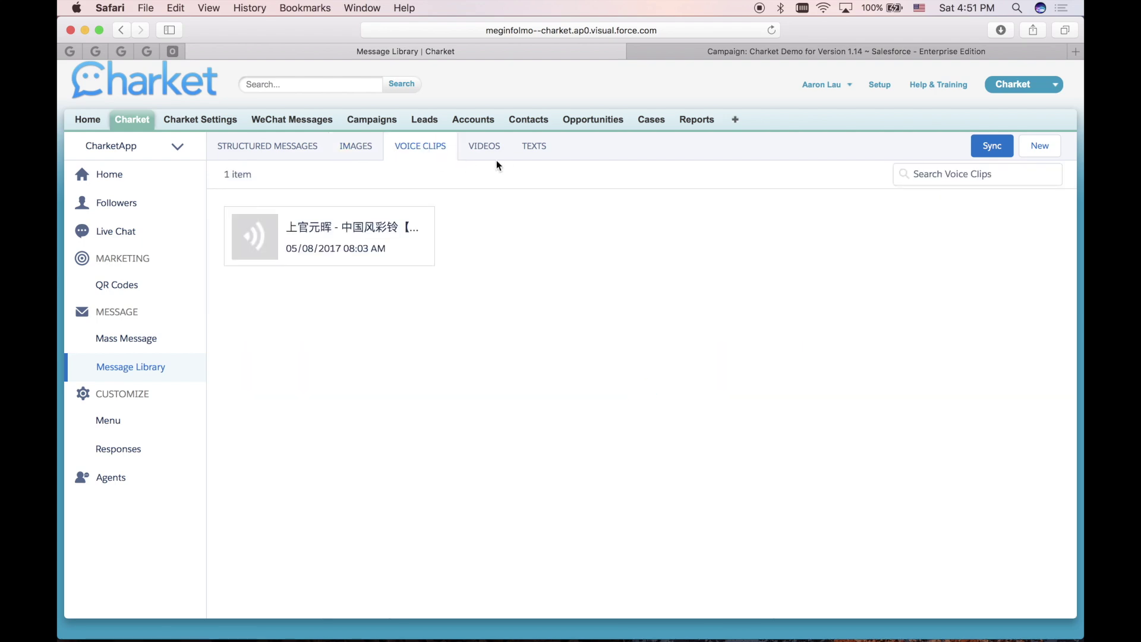
pyautogui.click(528, 153)
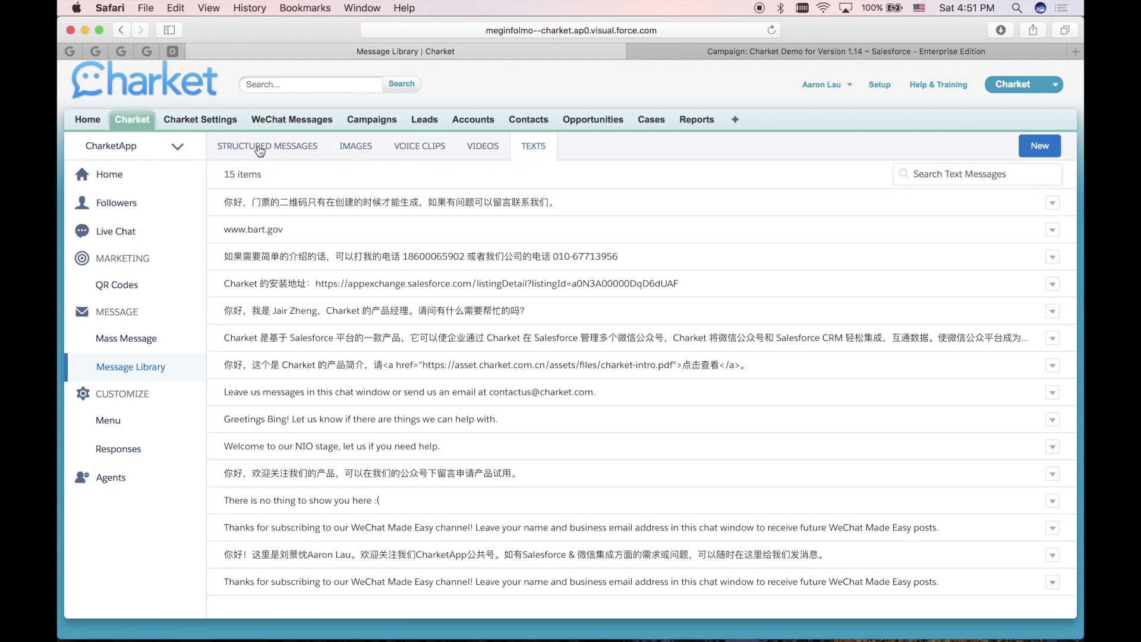
pyautogui.click(256, 149)
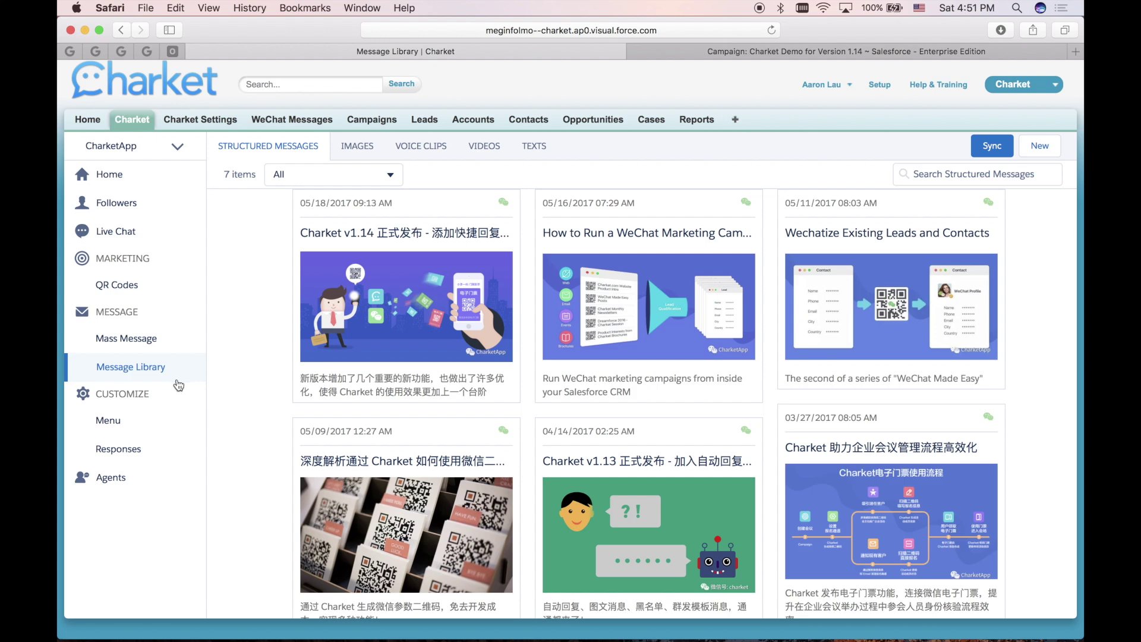
# Step: Show the custom WeChat menus for the Customer, Competitor and Charket tags
pyautogui.click(117, 420)
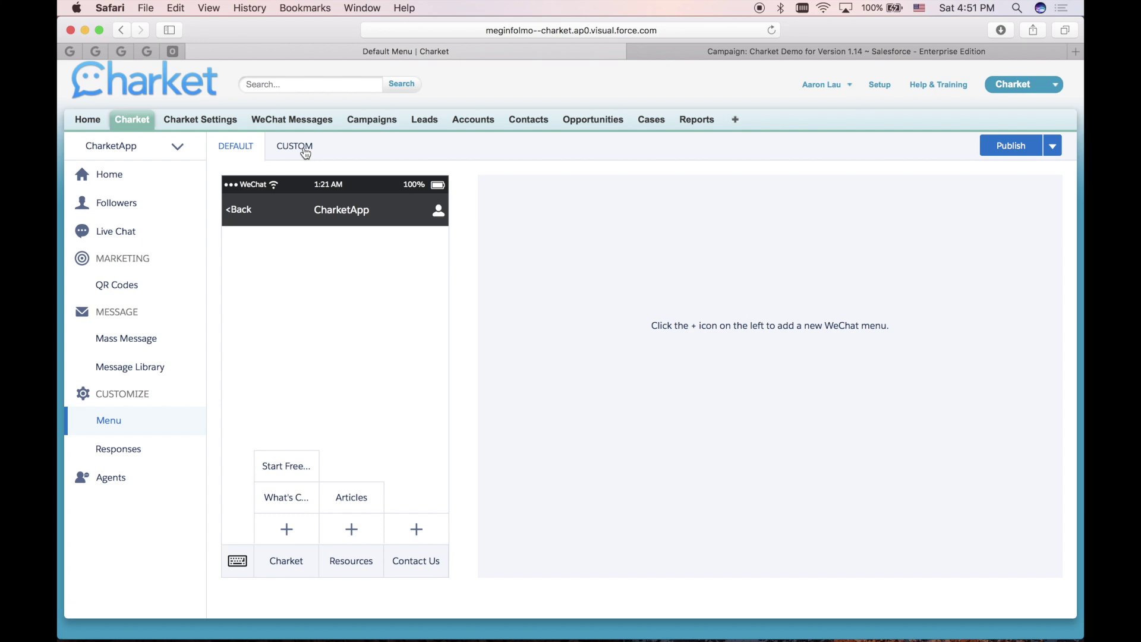
pyautogui.click(306, 154)
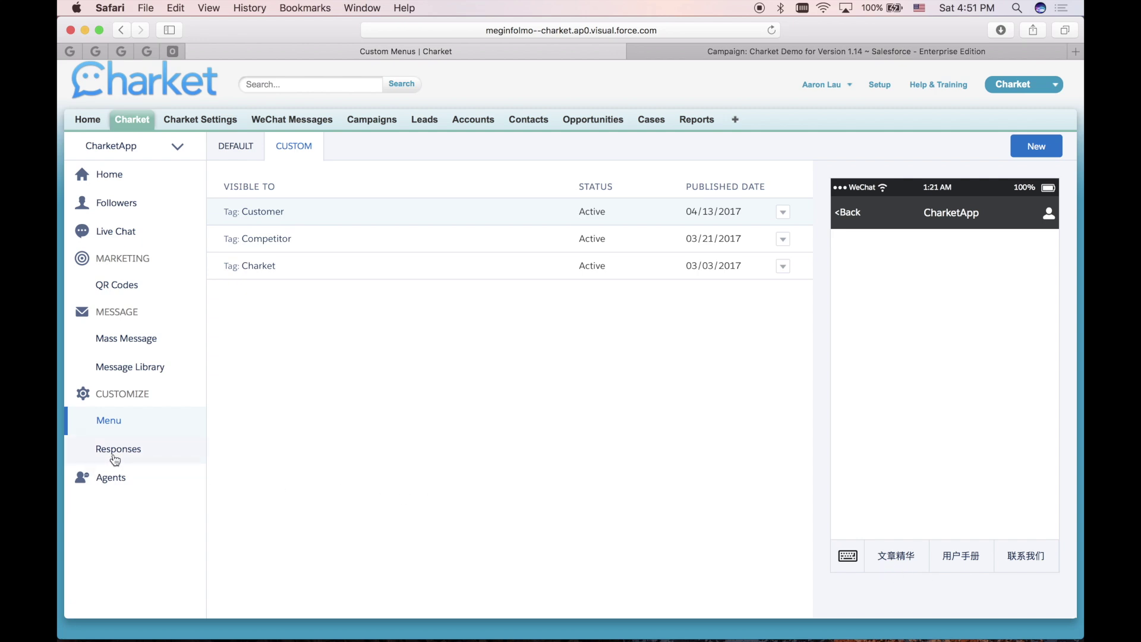
# Step: View the smart replies under Responses, then the Agents list
pyautogui.click(115, 458)
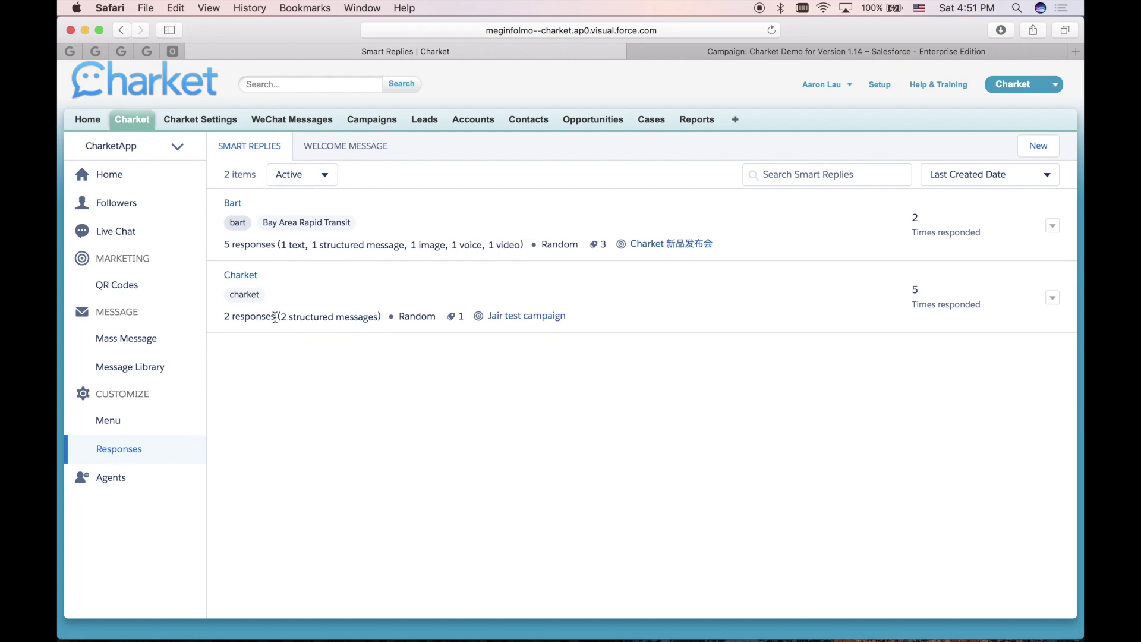
pyautogui.click(115, 479)
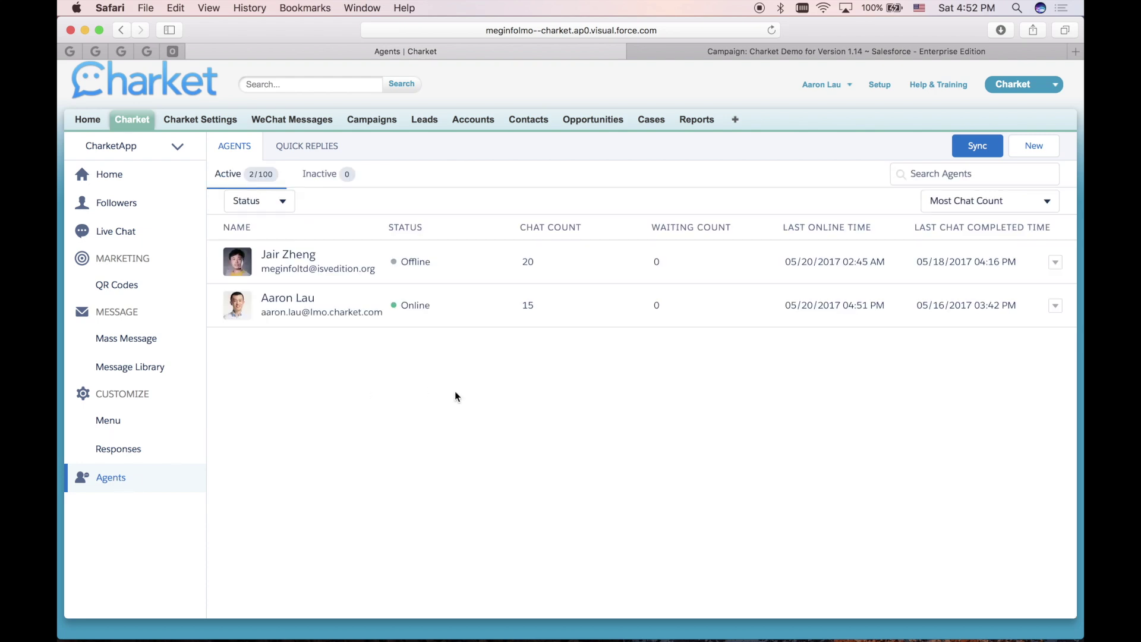